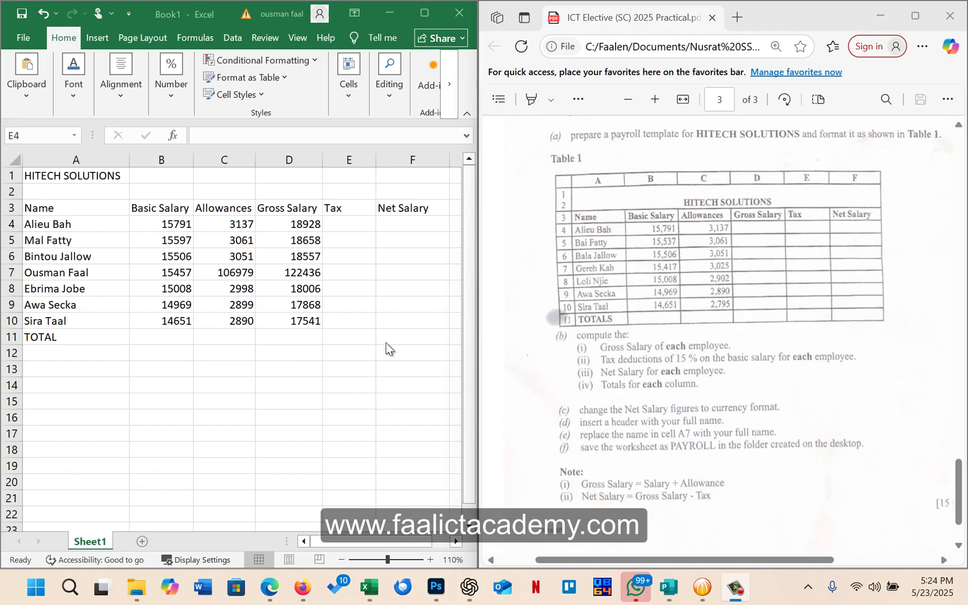
Review question 3 and Table 1 in the exam PDF, then return to the Excel payroll sheet
scroll(700, 300, up, 5)
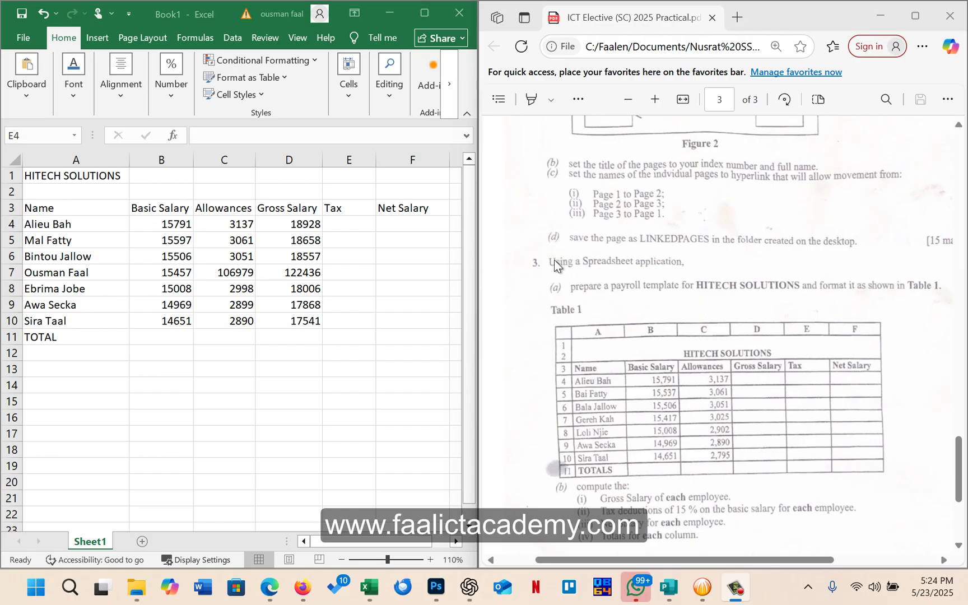
scroll(554, 263, down, 3)
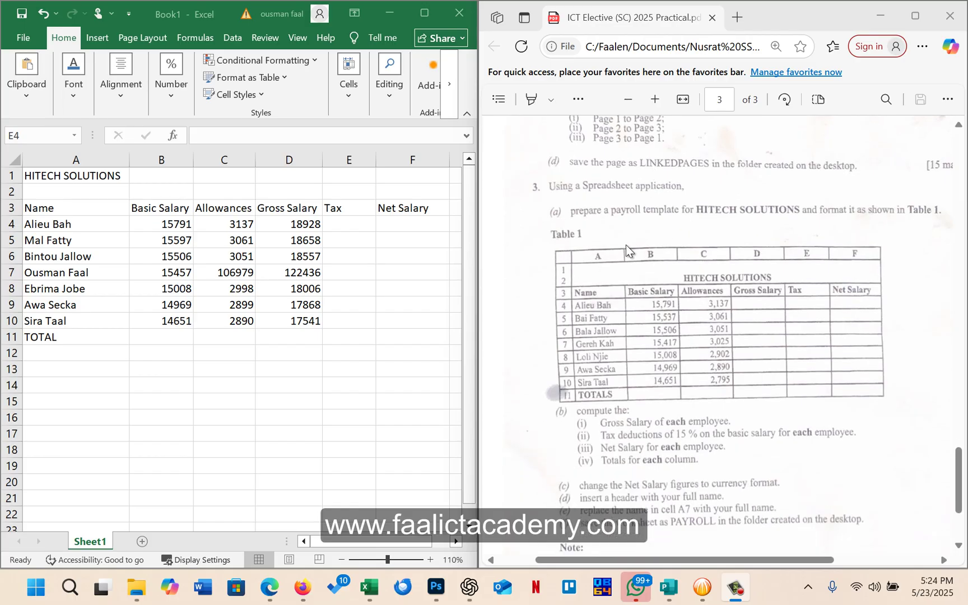
scroll(625, 245, up, 12)
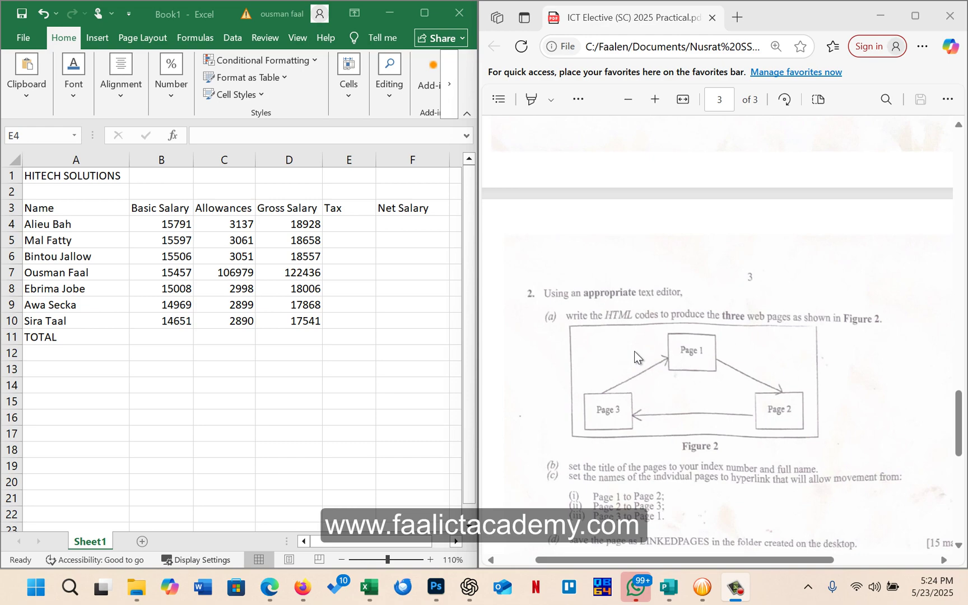
scroll(657, 365, up, 15)
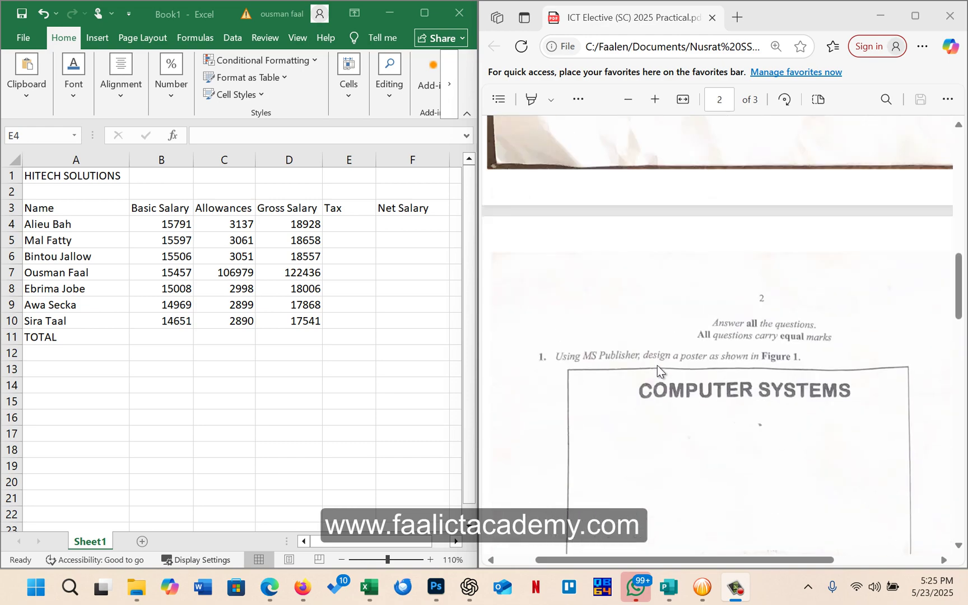
scroll(657, 365, down, 20)
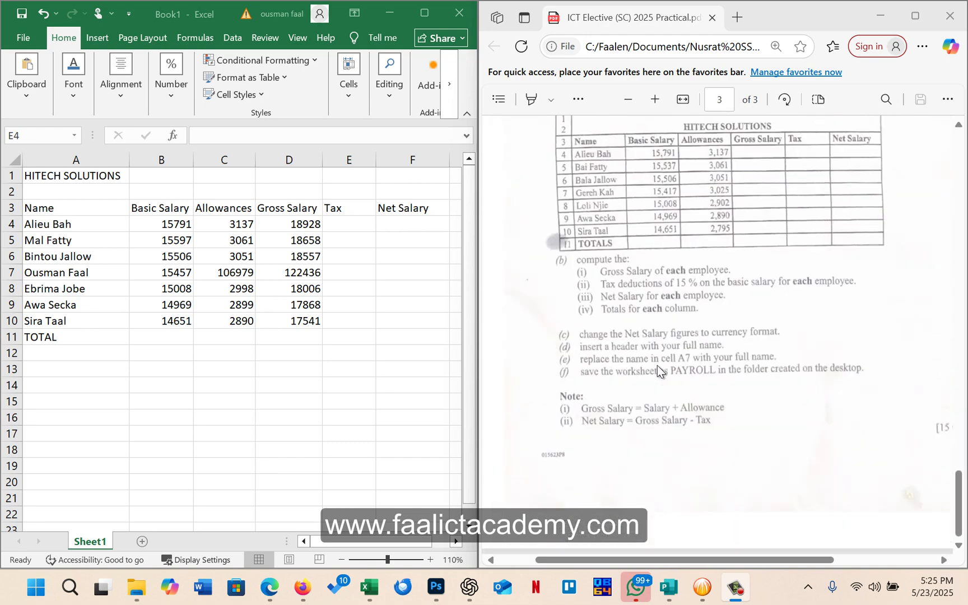
scroll(657, 365, up, 3)
scroll(650, 344, down, 1)
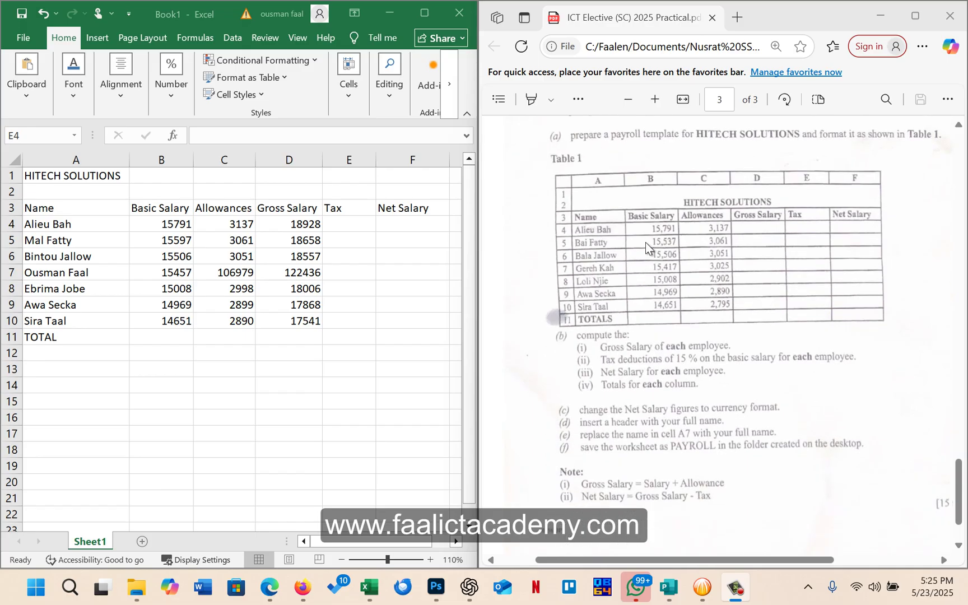
scroll(645, 244, up, 2)
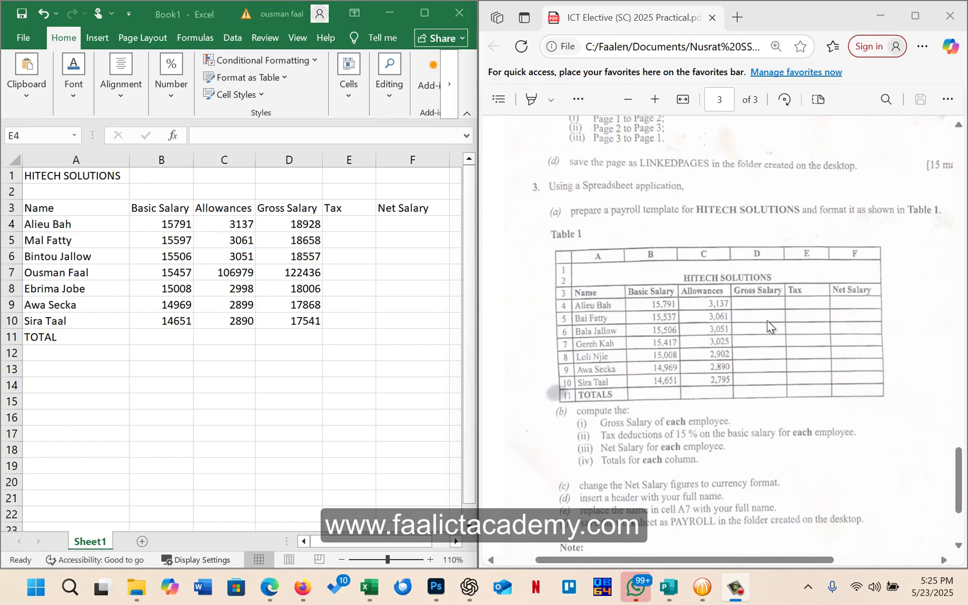
key(alt+Tab)
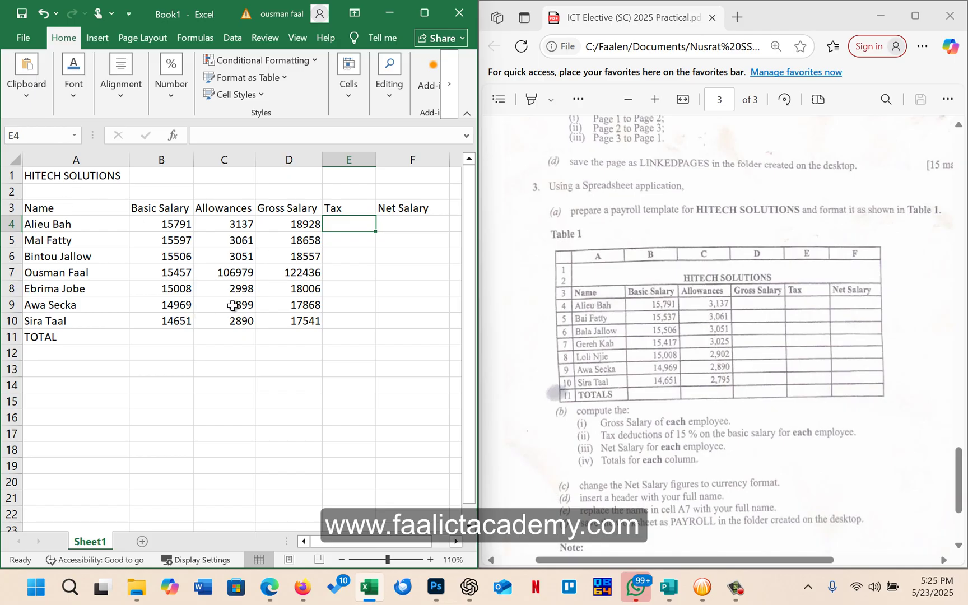
scroll(782, 304, down, 2)
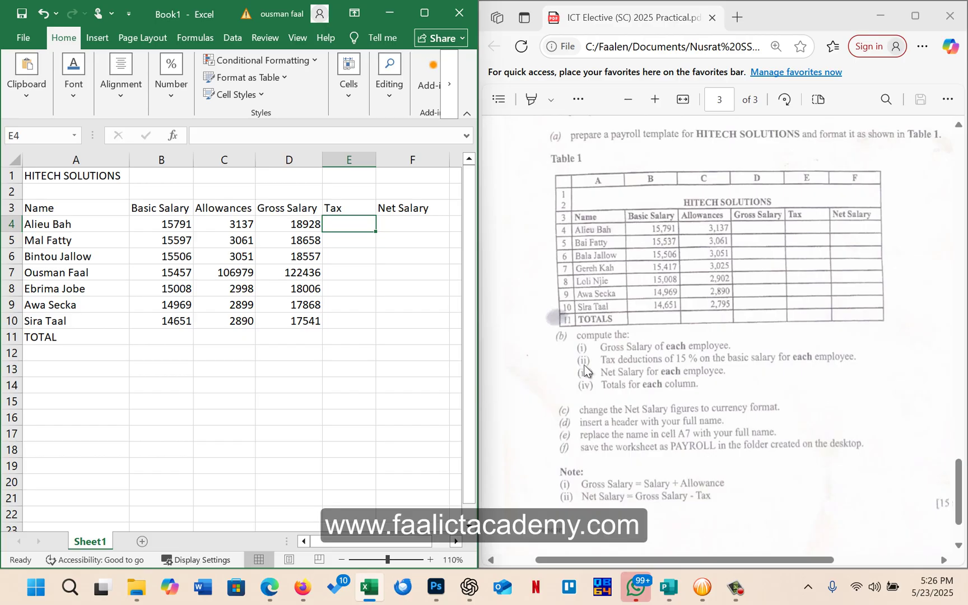
Apply All Borders to every cell of the payroll table A1:F11
click(309, 295)
drag(27, 181, 407, 334)
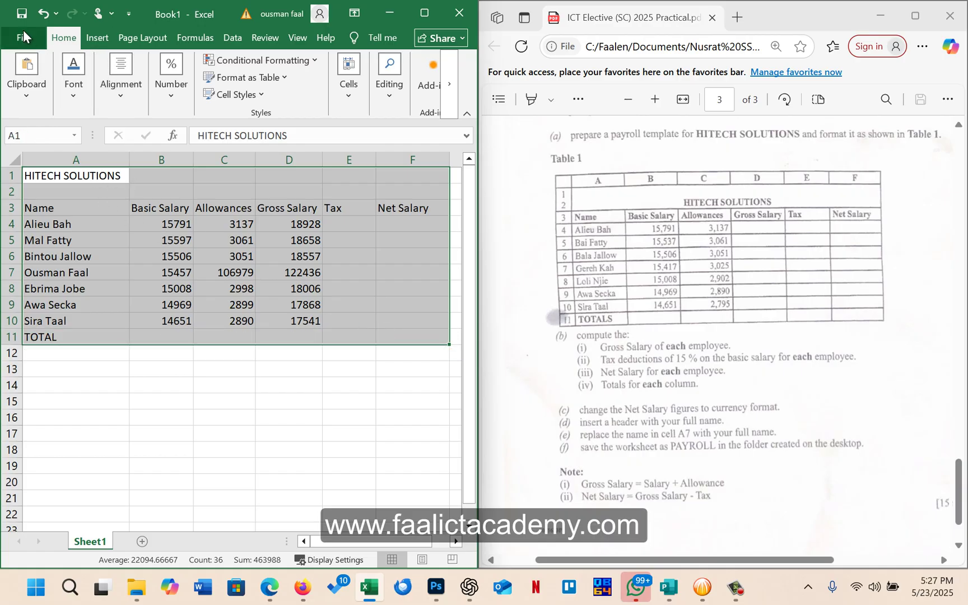
click(77, 97)
click(130, 95)
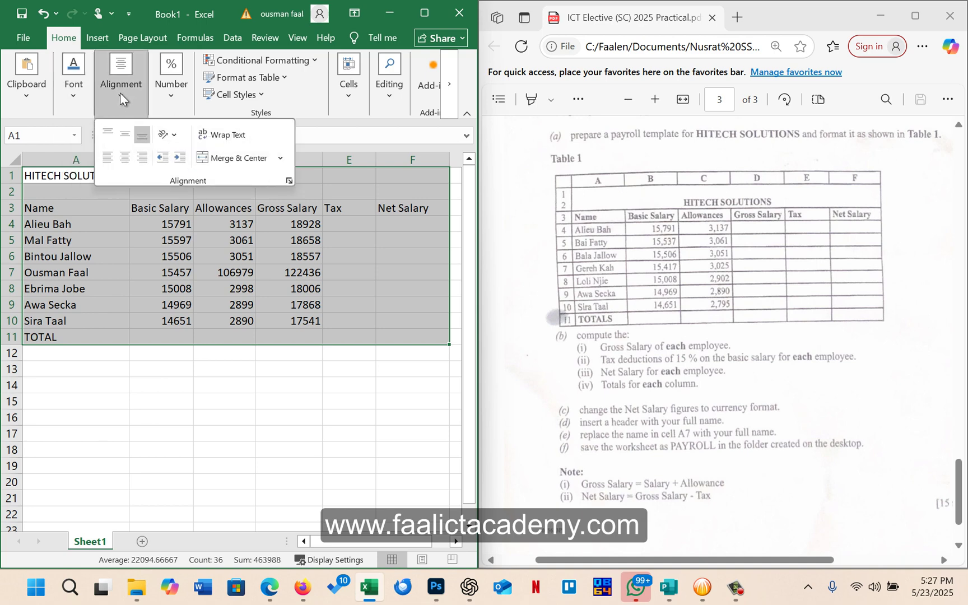
click(163, 98)
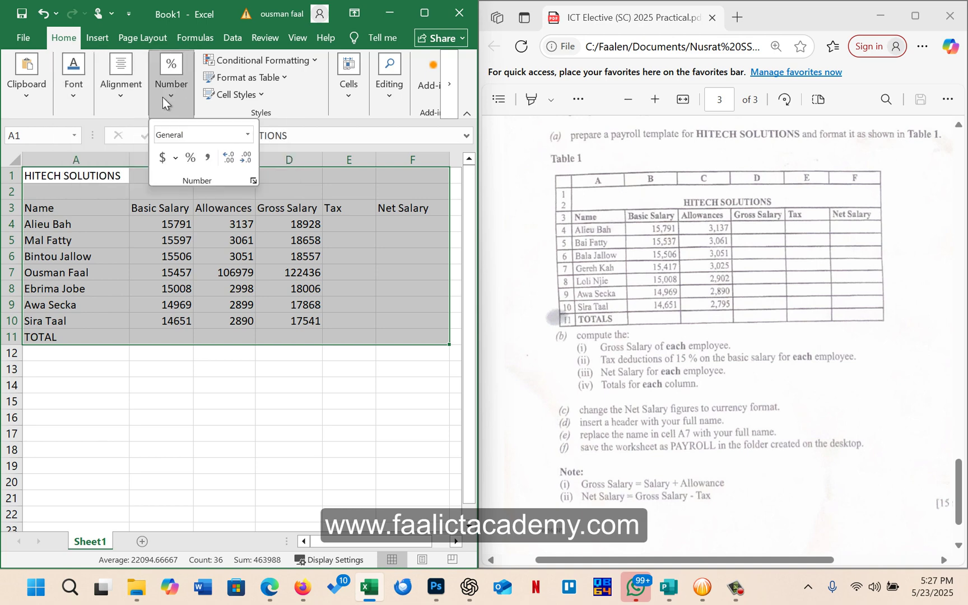
click(65, 89)
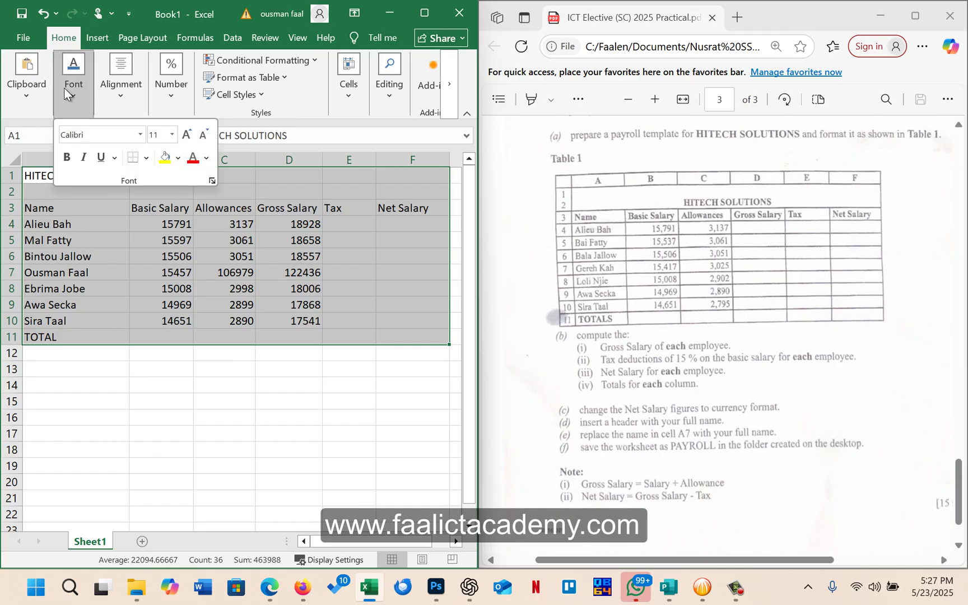
click(145, 158)
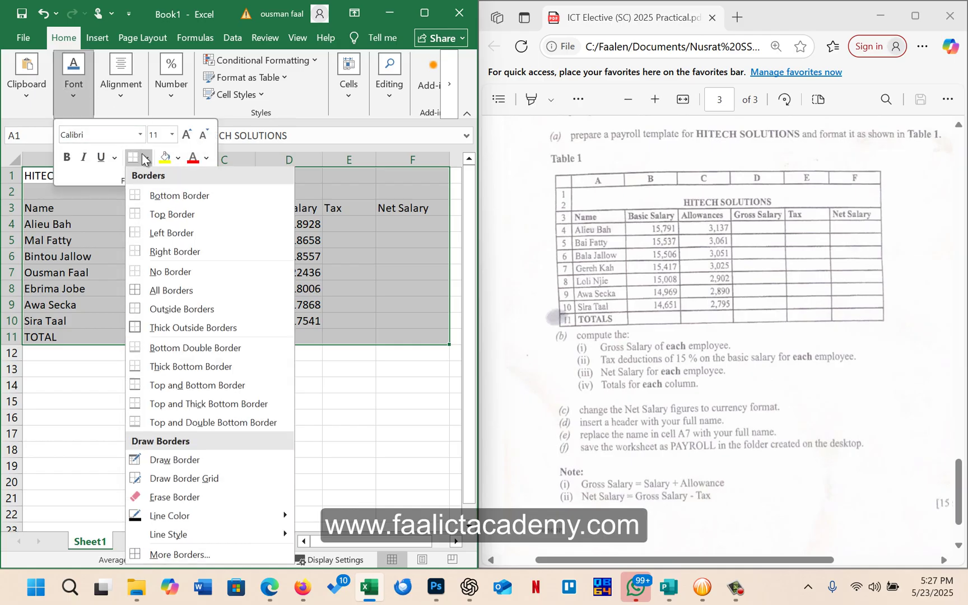
click(180, 290)
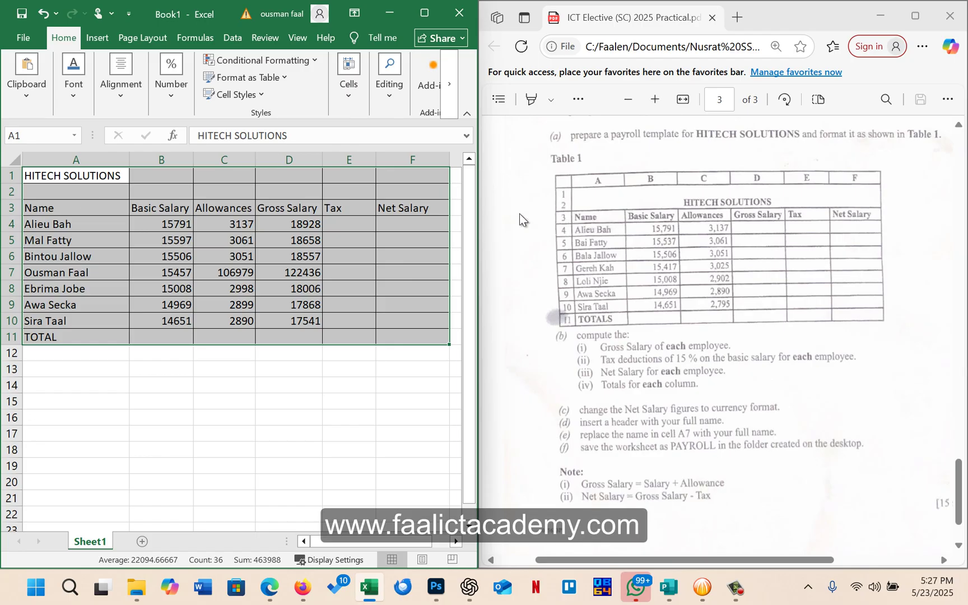
Merge and centre A1:F2 and make the HITECH SOLUTIONS title bold
click(84, 191)
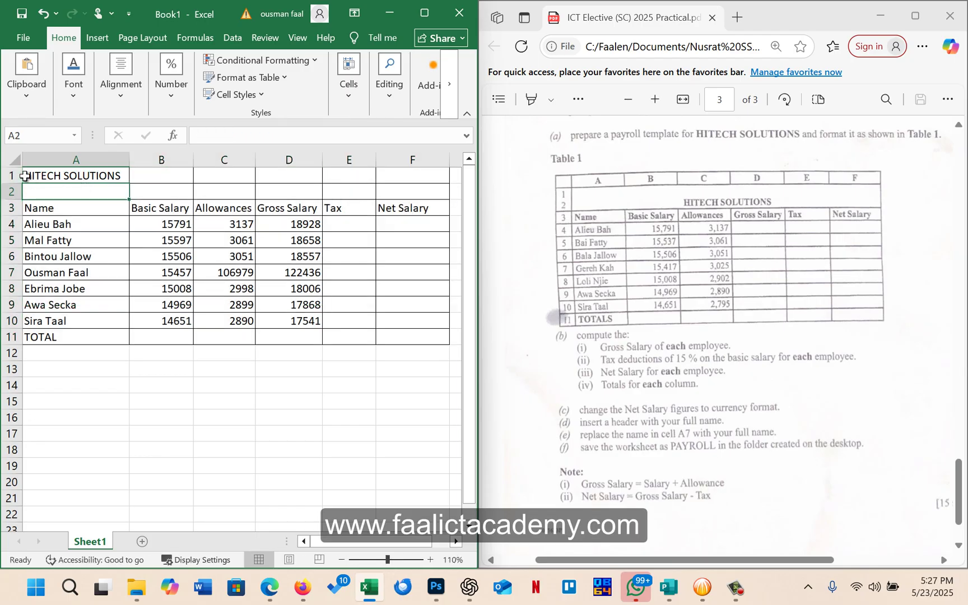
click(56, 176)
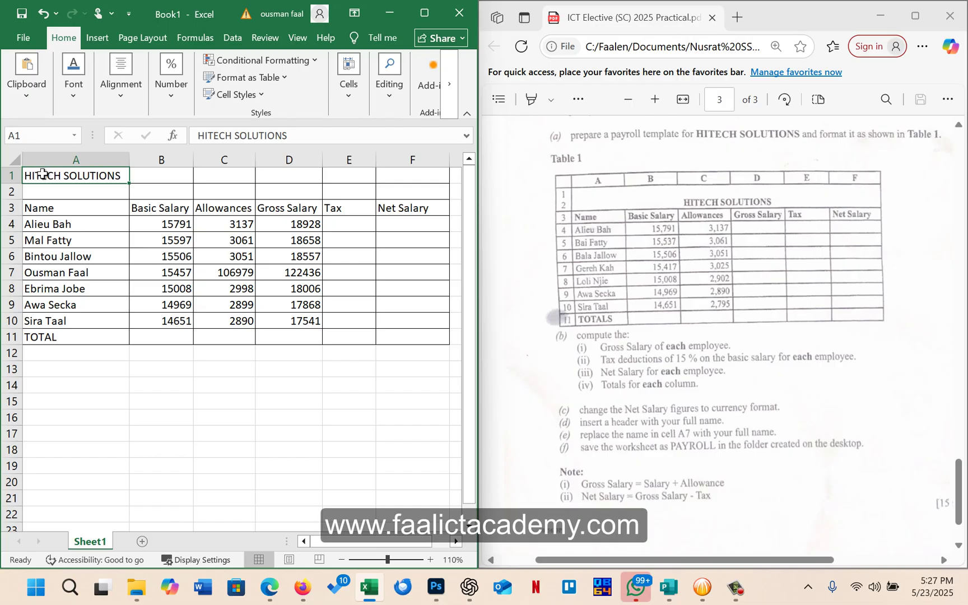
drag(42, 174, 421, 194)
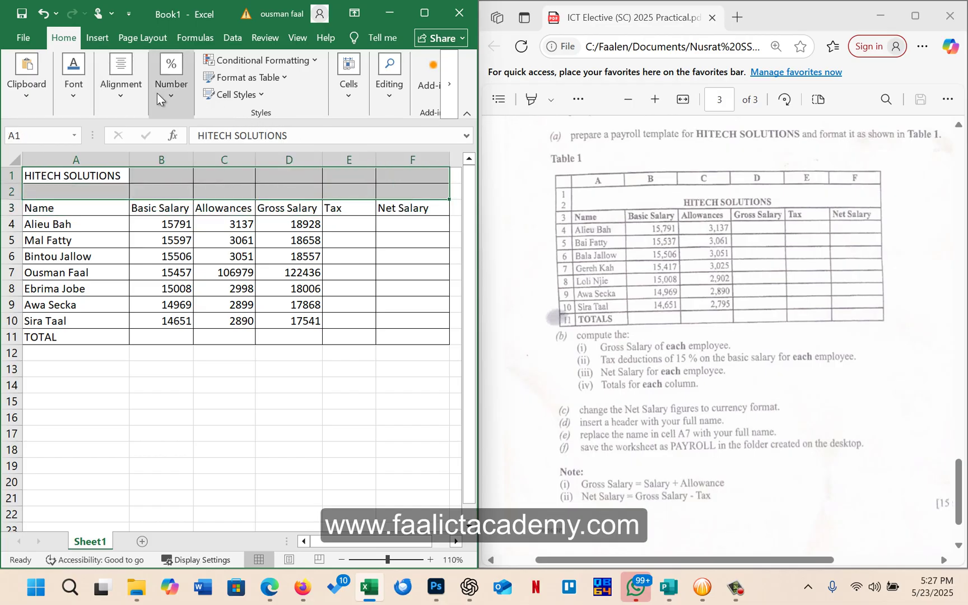
click(356, 95)
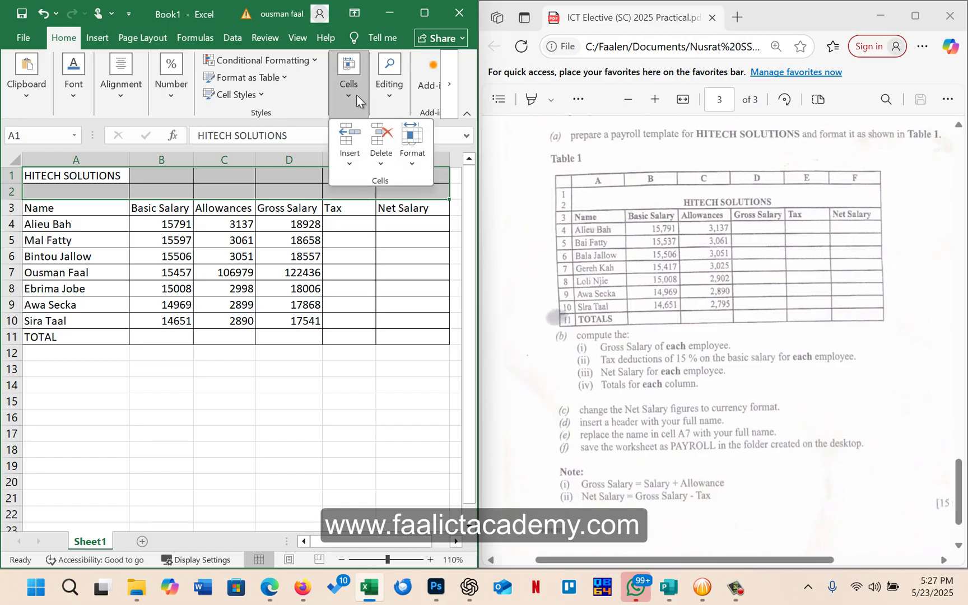
click(356, 95)
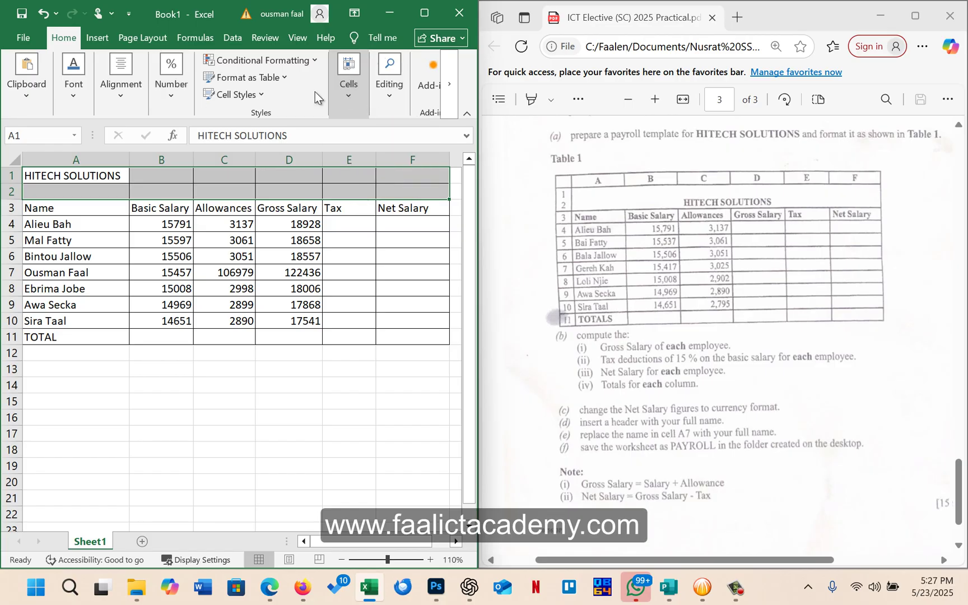
click(179, 93)
click(114, 87)
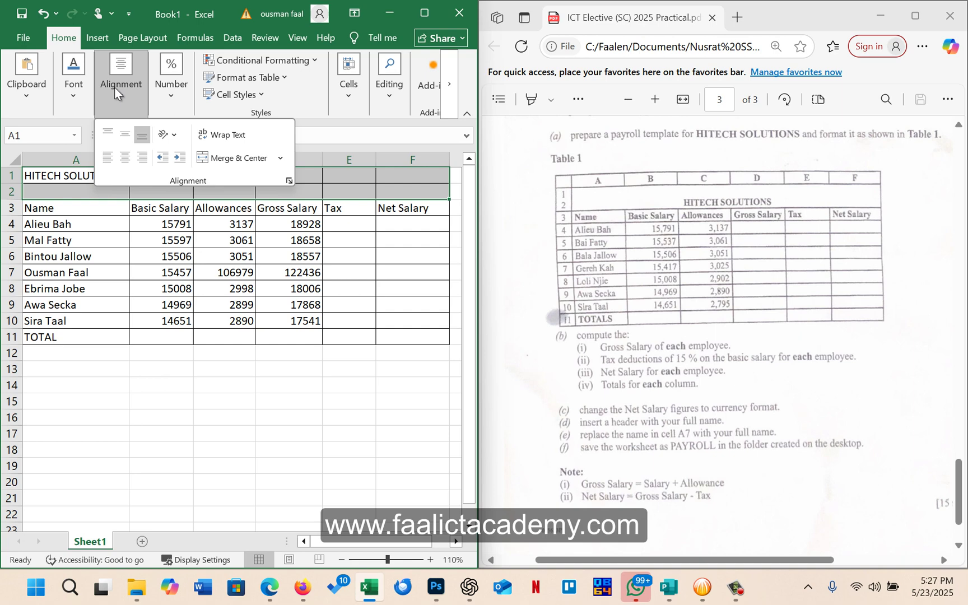
click(242, 156)
click(292, 238)
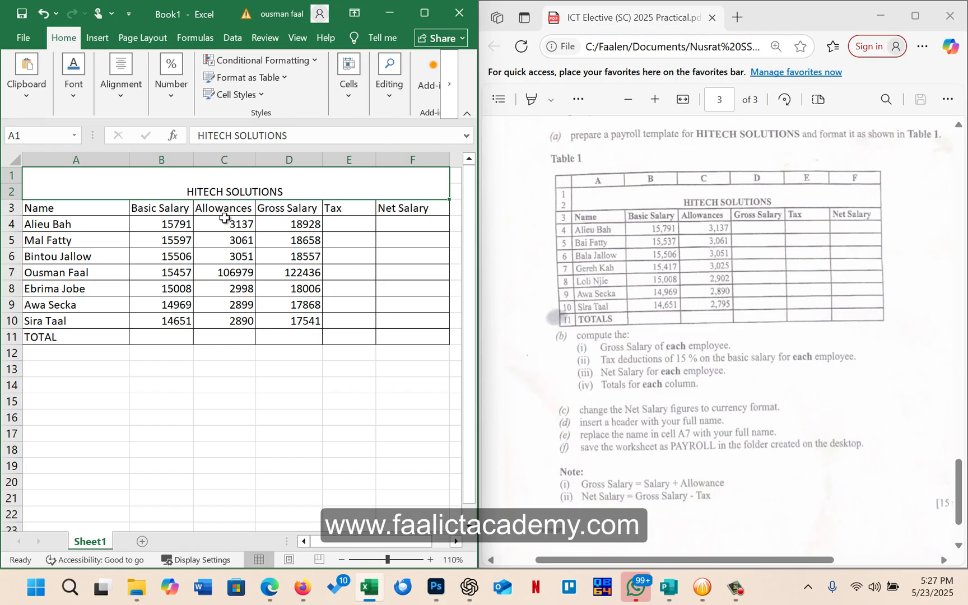
click(65, 86)
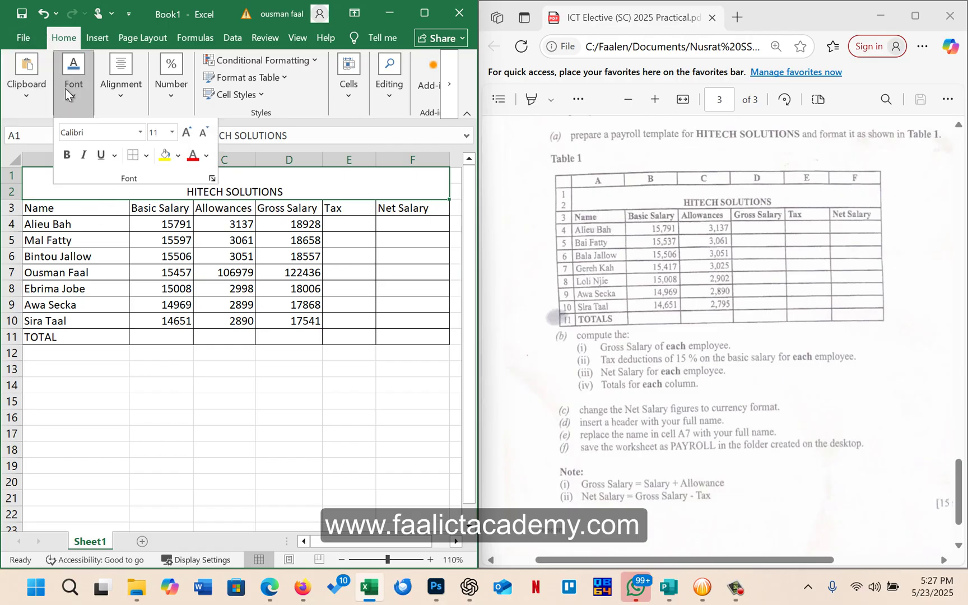
click(66, 157)
Make the row 3 column headings, Name through Net Salary, bold
click(38, 208)
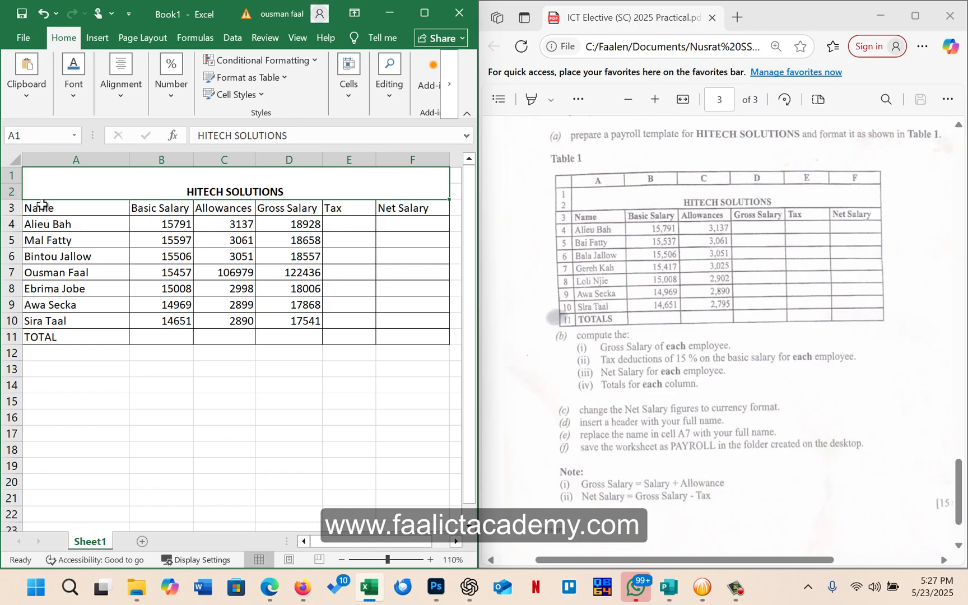
drag(40, 208, 397, 206)
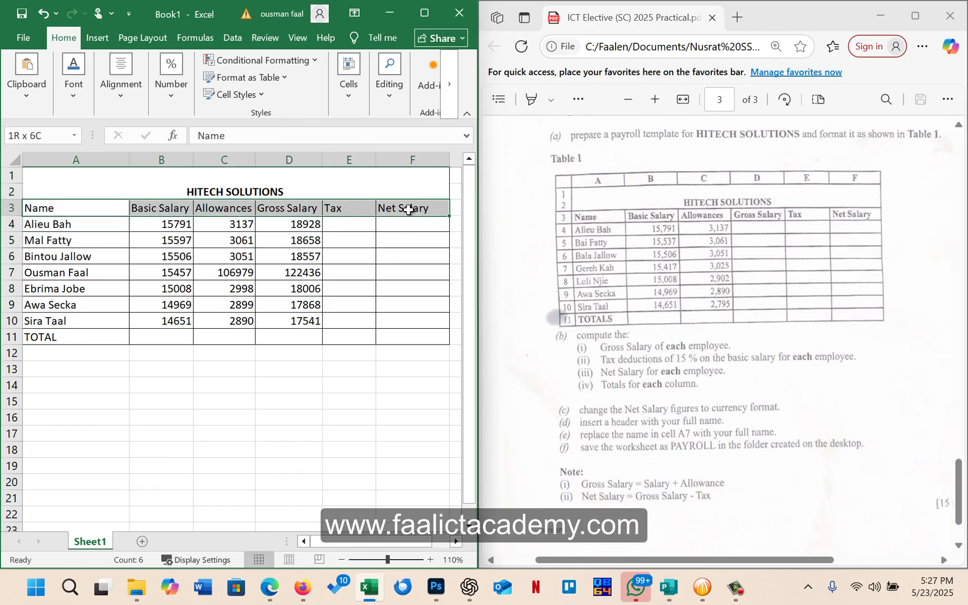
click(75, 88)
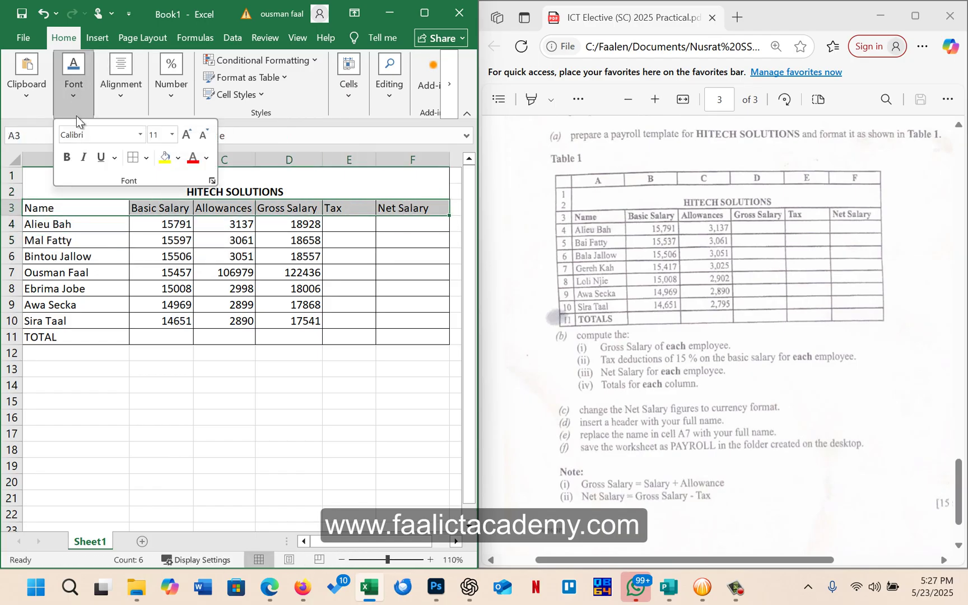
click(67, 157)
click(321, 224)
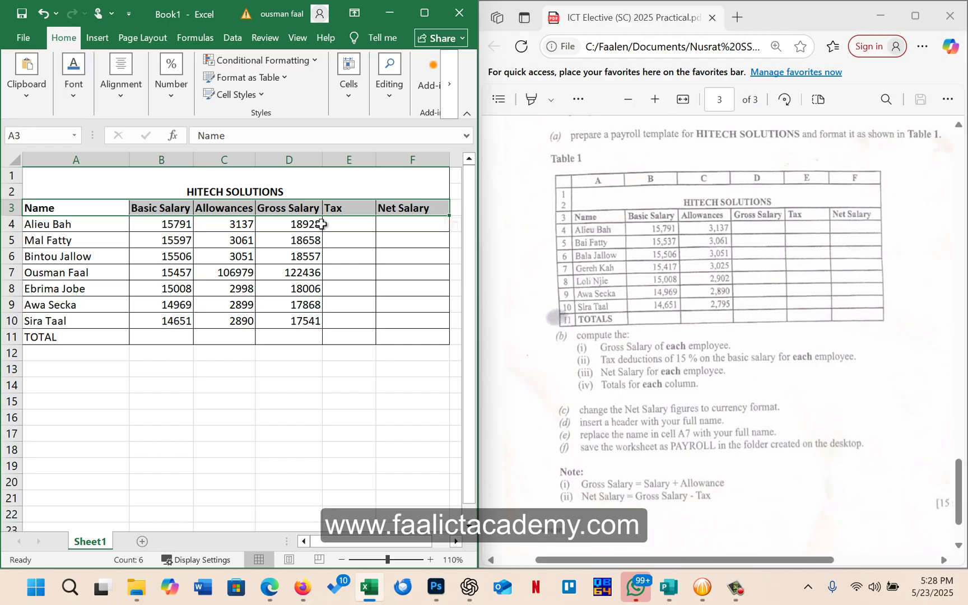
click(274, 304)
scroll(637, 346, down, 2)
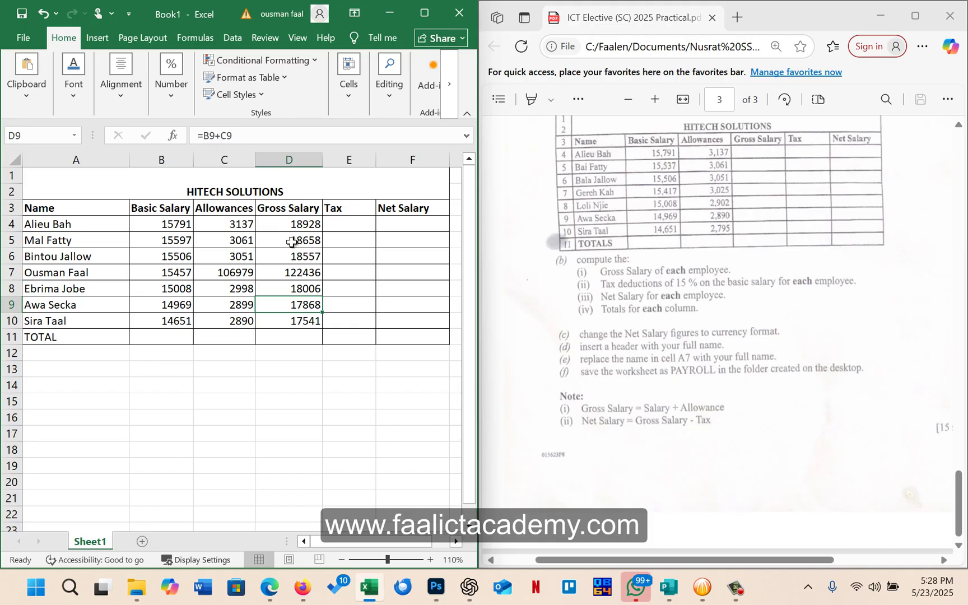
Clear Gross Salary D4:D10 and enter =B4+C4 in D4, giving 18928
drag(289, 224, 305, 327)
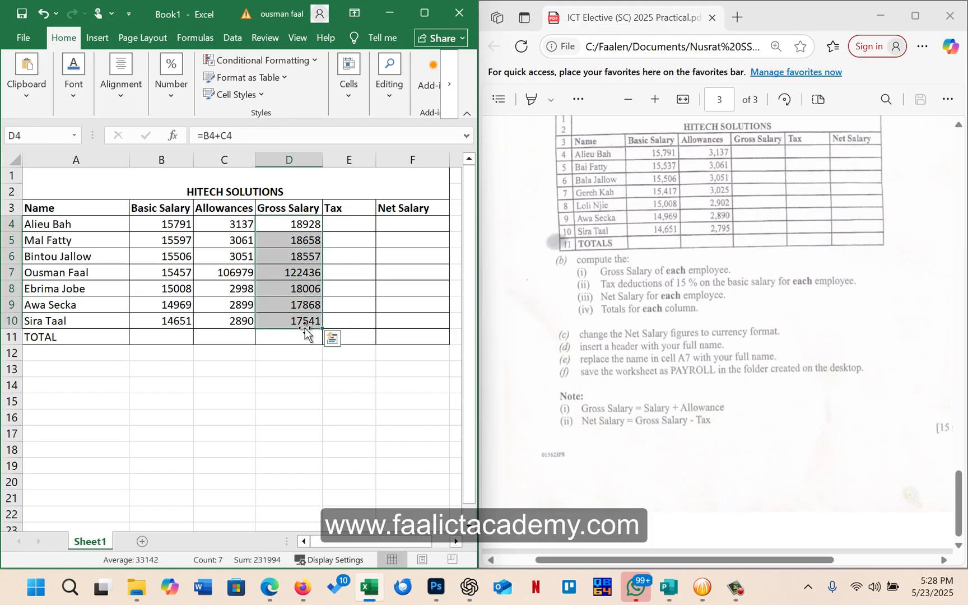
key(Delete)
click(298, 231)
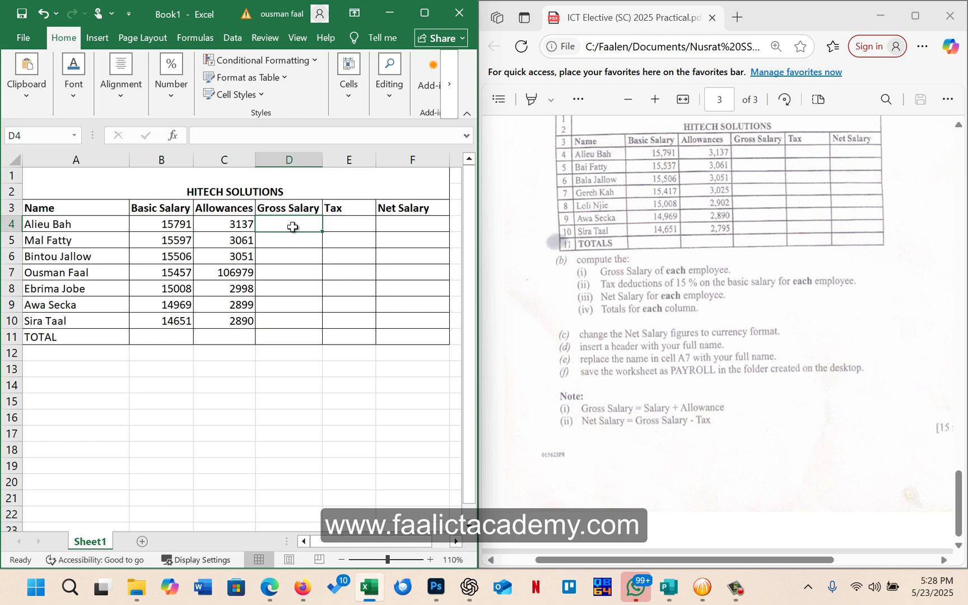
text(==)
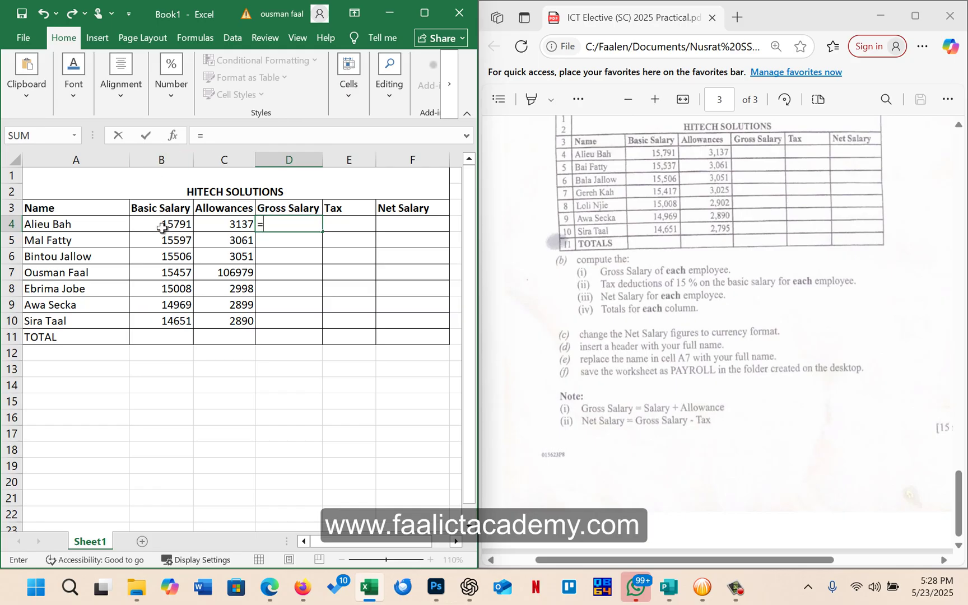
click(163, 223)
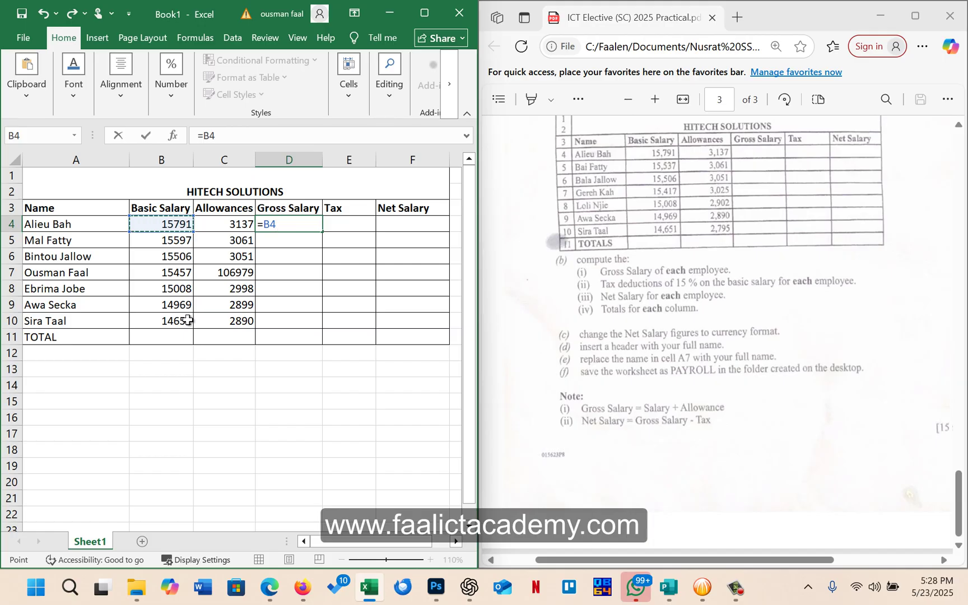
text(+)
click(230, 224)
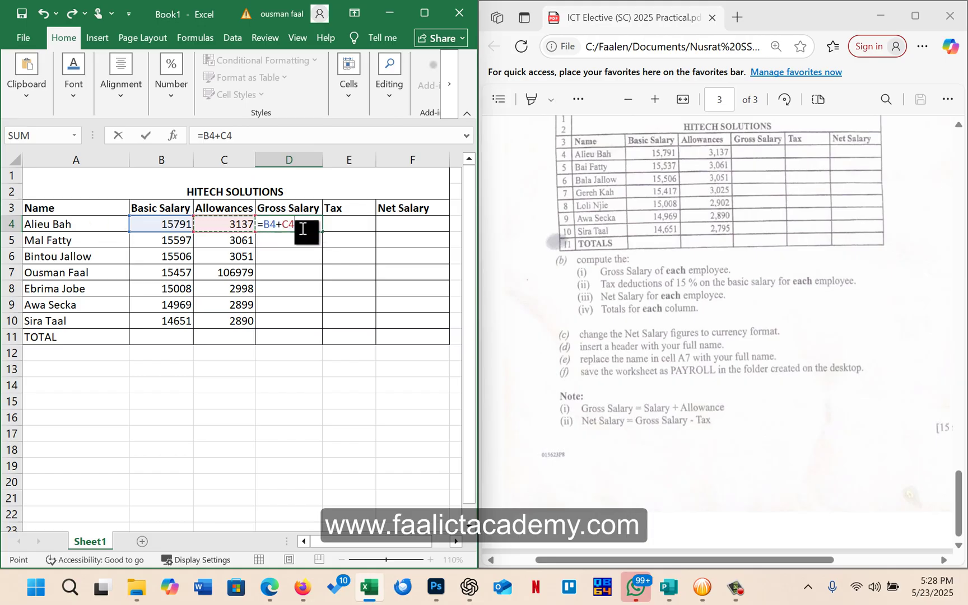
drag(295, 224, 256, 225)
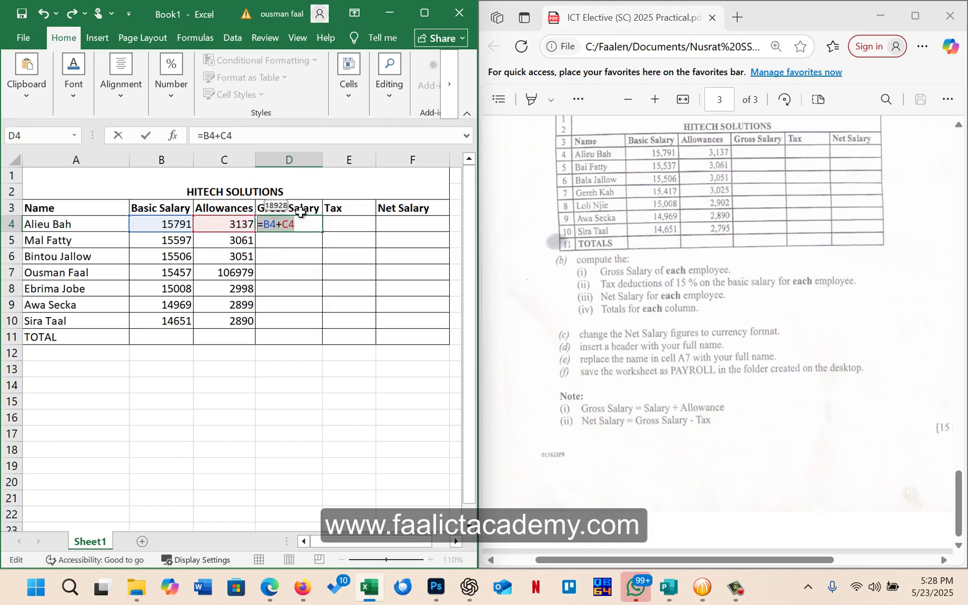
click(302, 222)
key(Return)
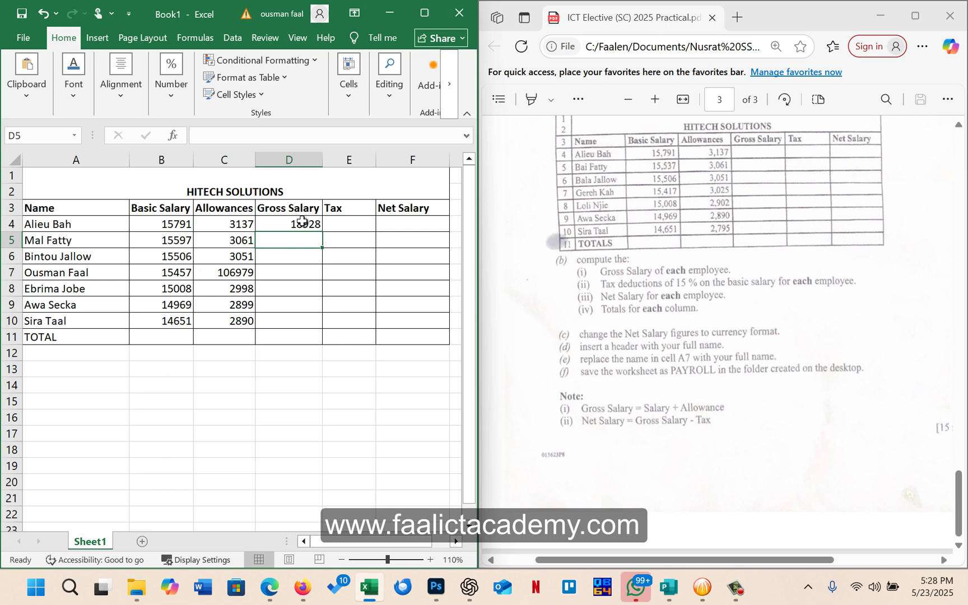
Fill the =B4+C4 formula from D4 down to D10
click(302, 222)
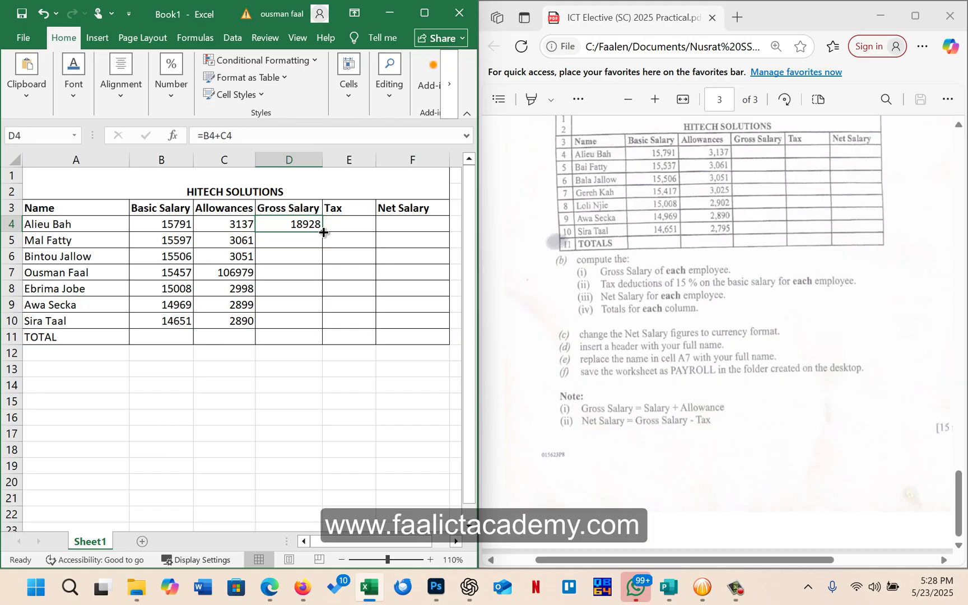
double_click(276, 229)
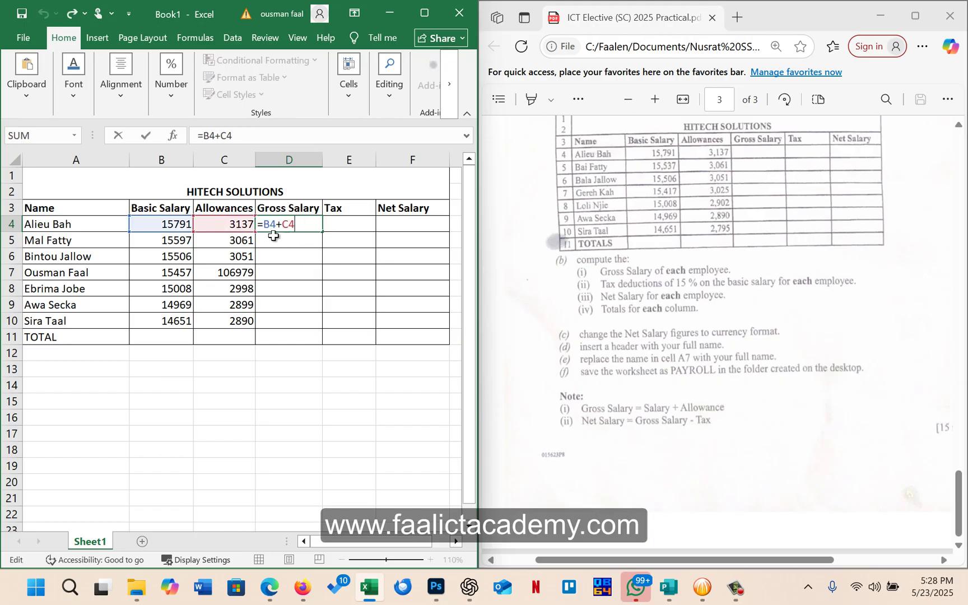
drag(307, 227, 255, 222)
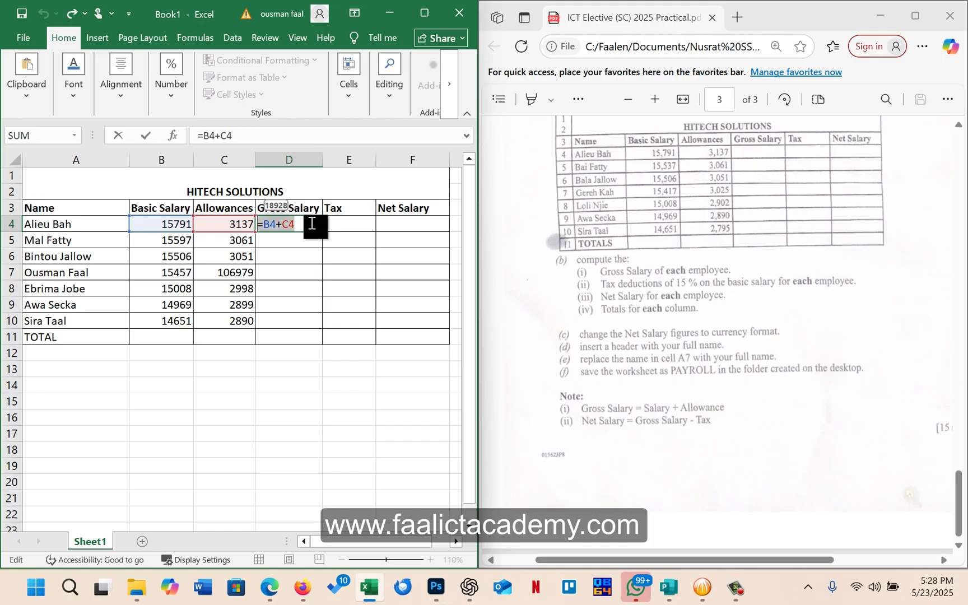
key(Escape)
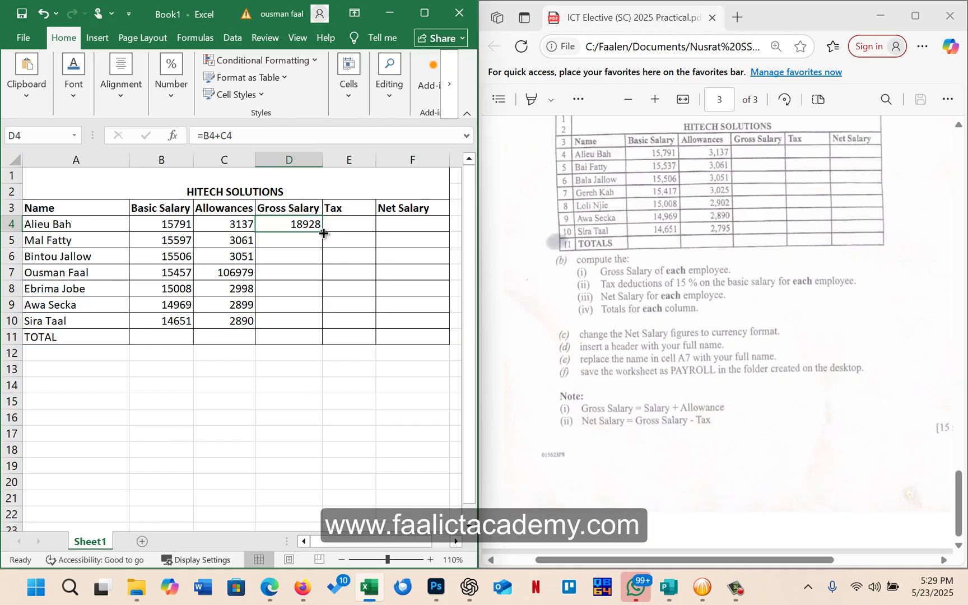
drag(323, 233, 328, 327)
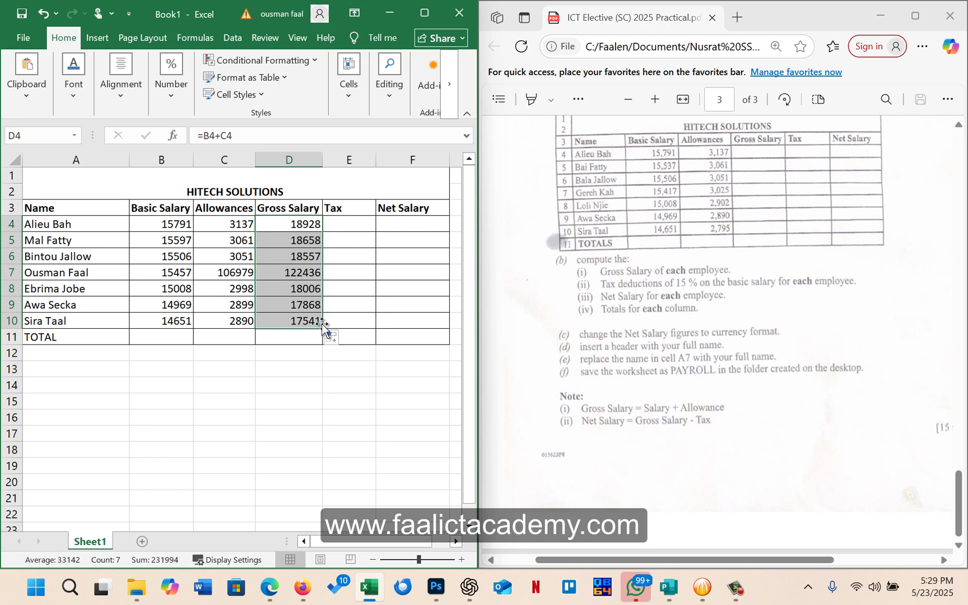
Check the Gross Salary formulas in D4 and D5 without changing them
click(303, 224)
double_click(303, 224)
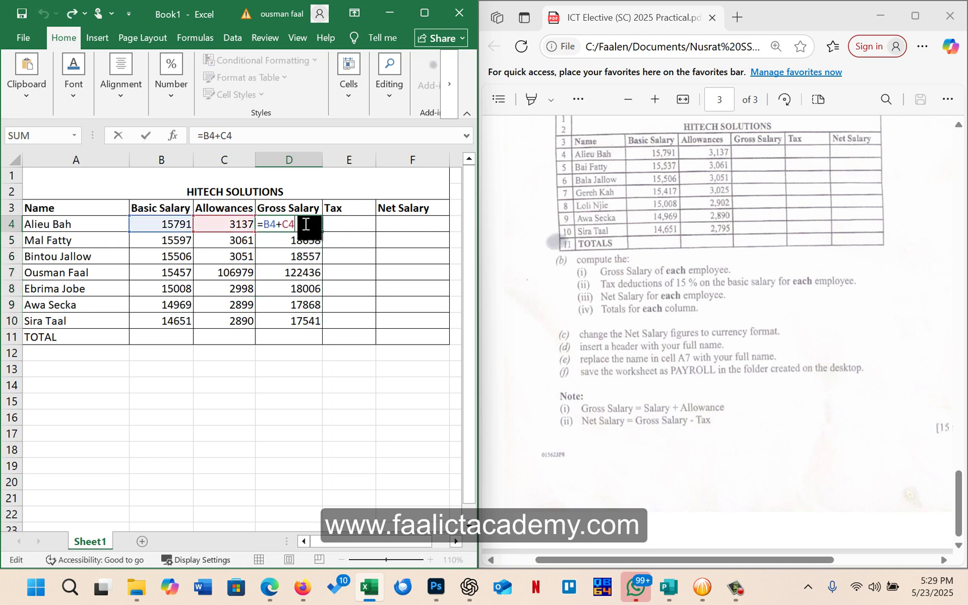
key(Return)
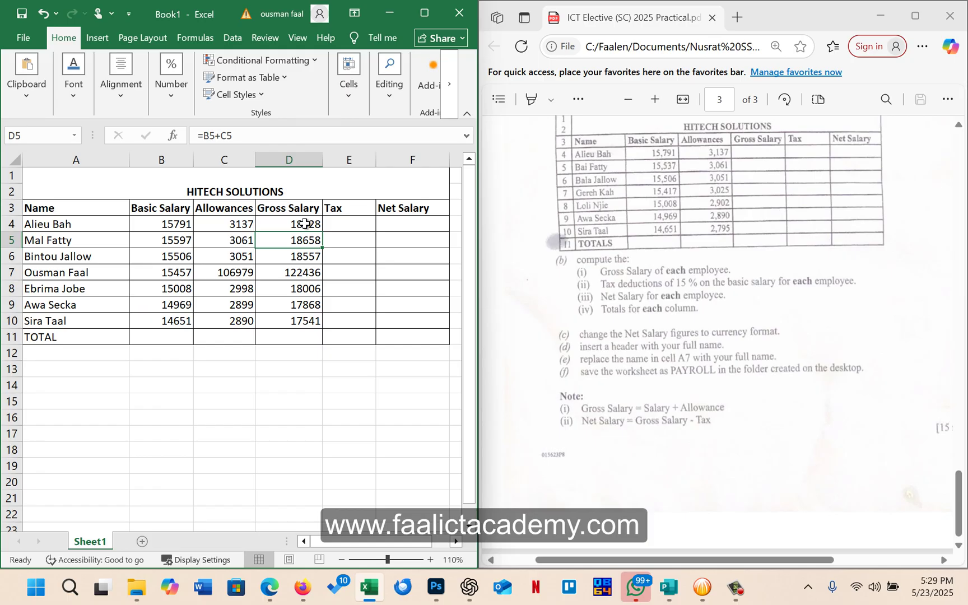
double_click(313, 240)
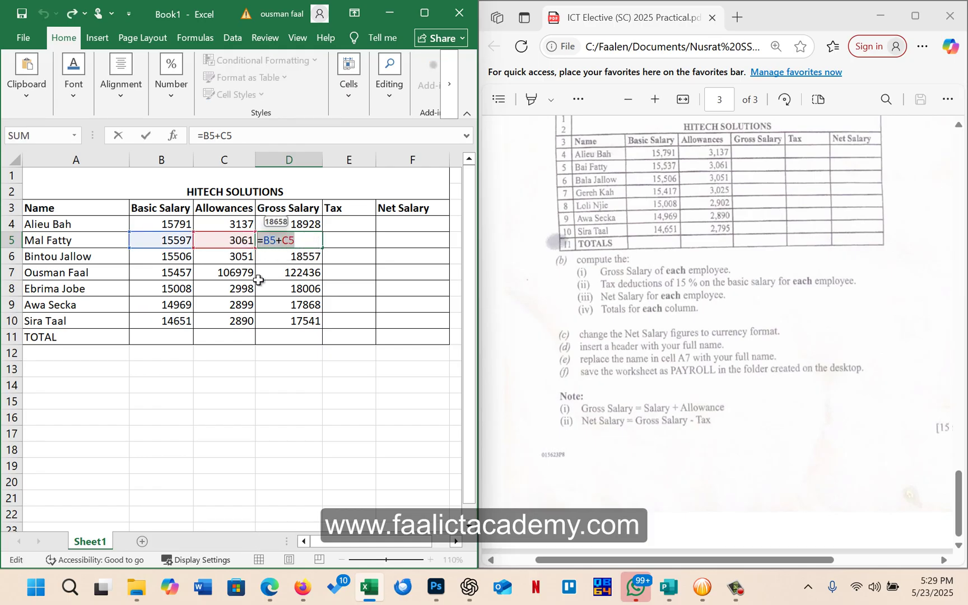
key(Return)
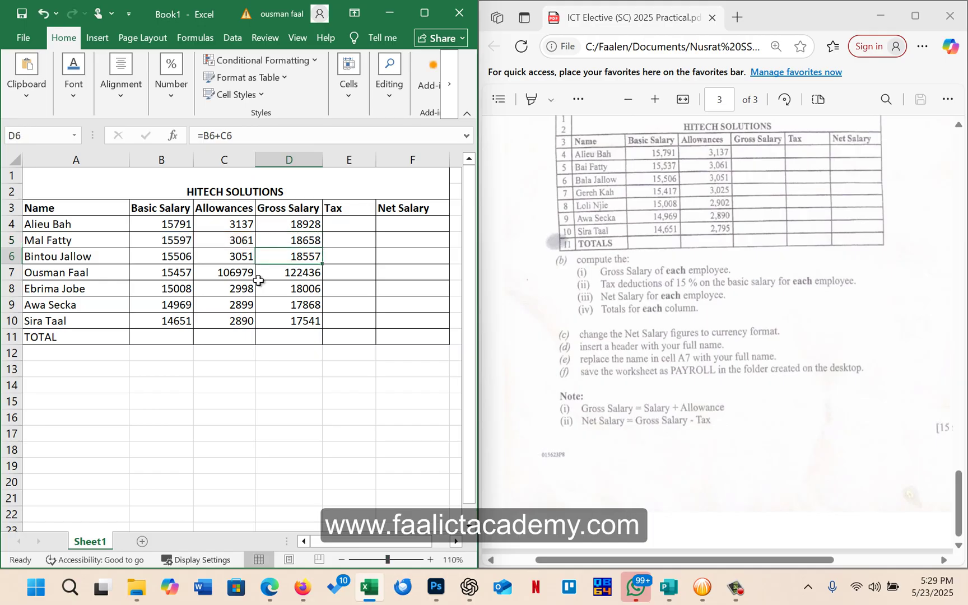
Start a new formula in the first Tax cell, E4
click(345, 223)
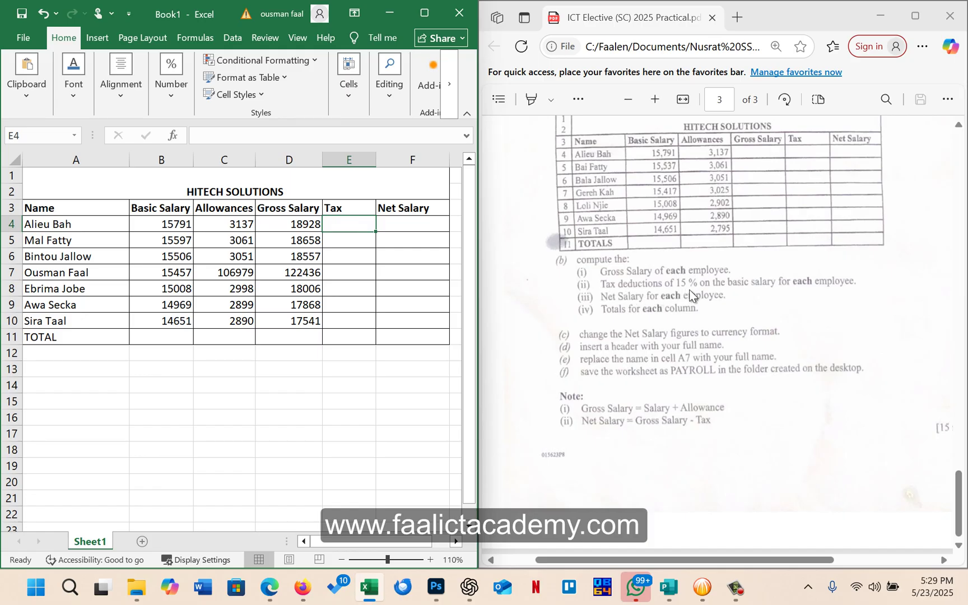
click(280, 230)
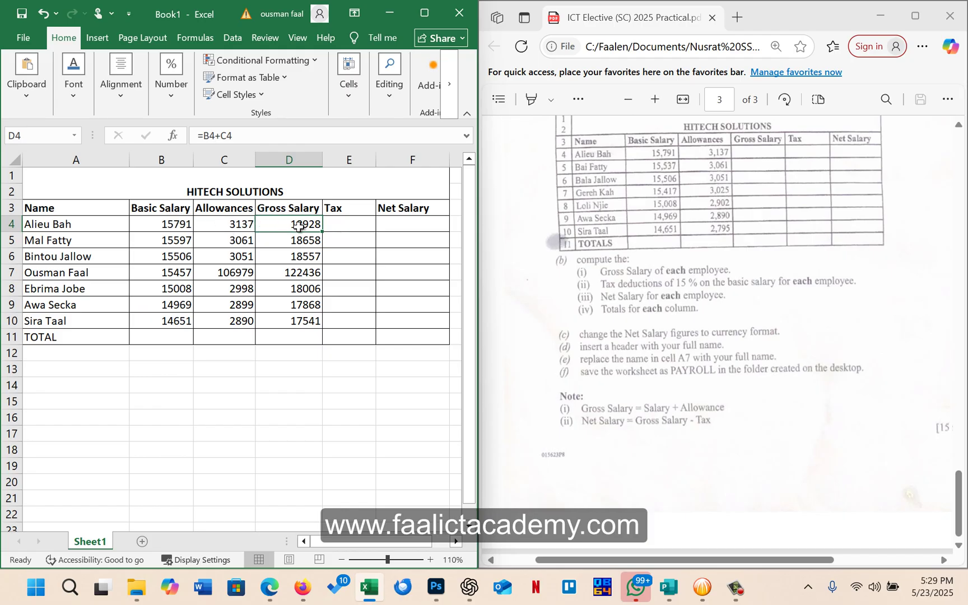
click(353, 221)
text(=)
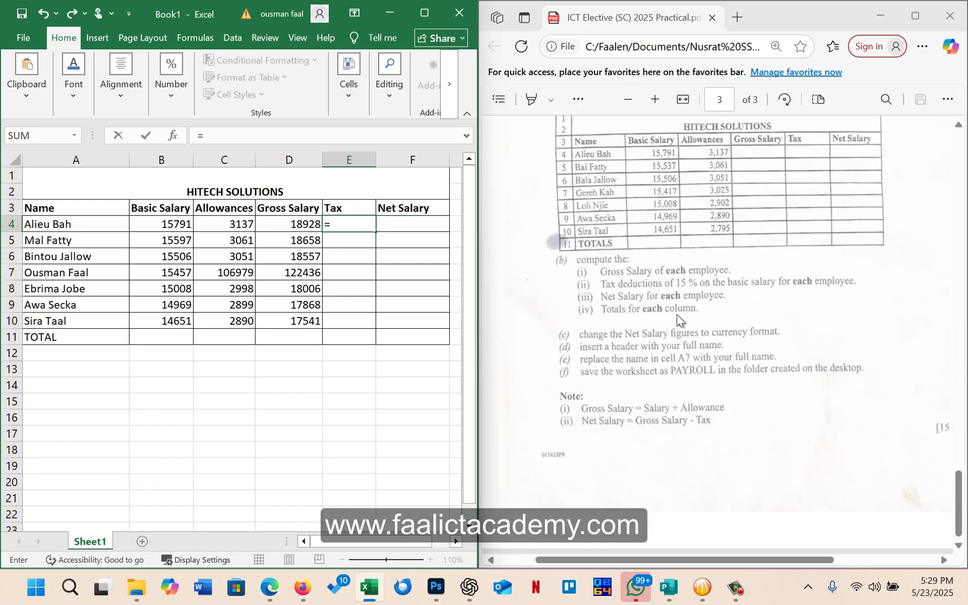
Complete the tax formula in E4 as =B4*15%, giving 2368.65
click(168, 224)
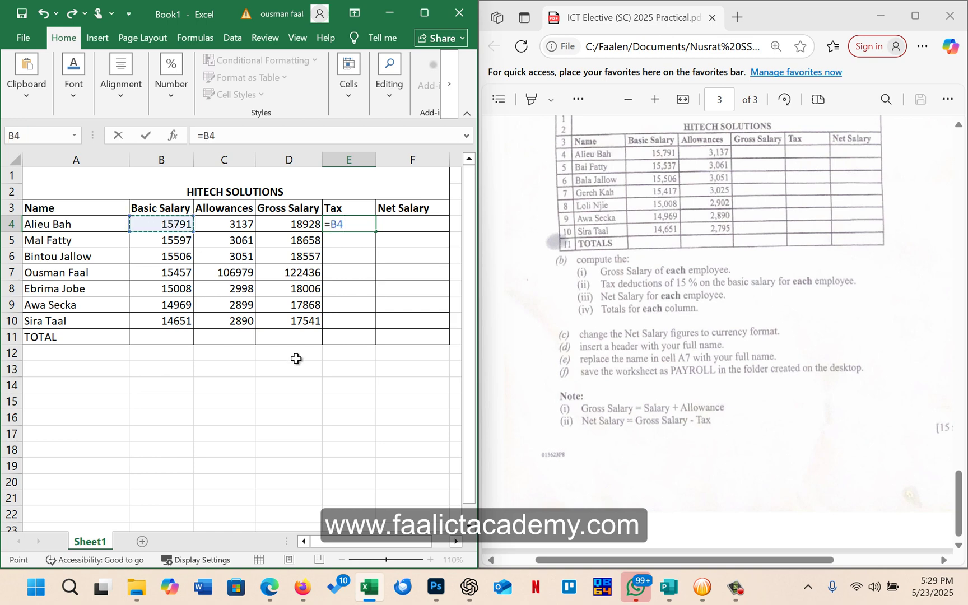
text())
text(%)
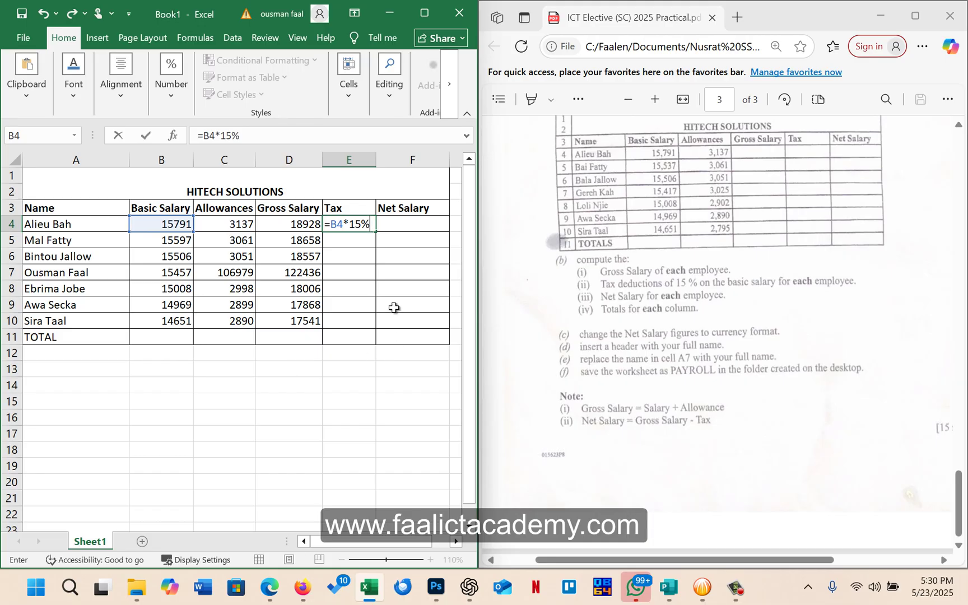
click(328, 225)
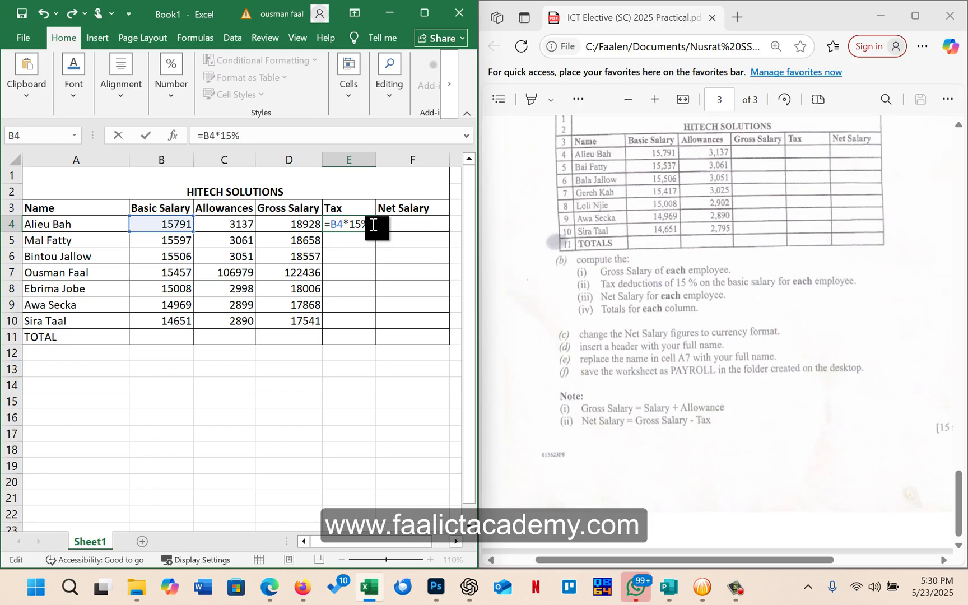
drag(372, 224, 324, 225)
click(347, 226)
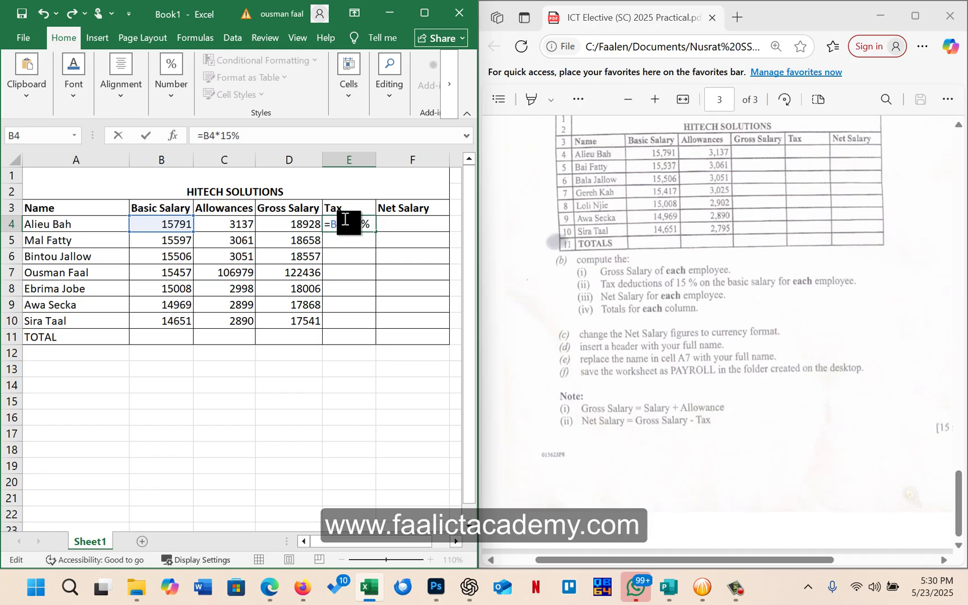
click(335, 223)
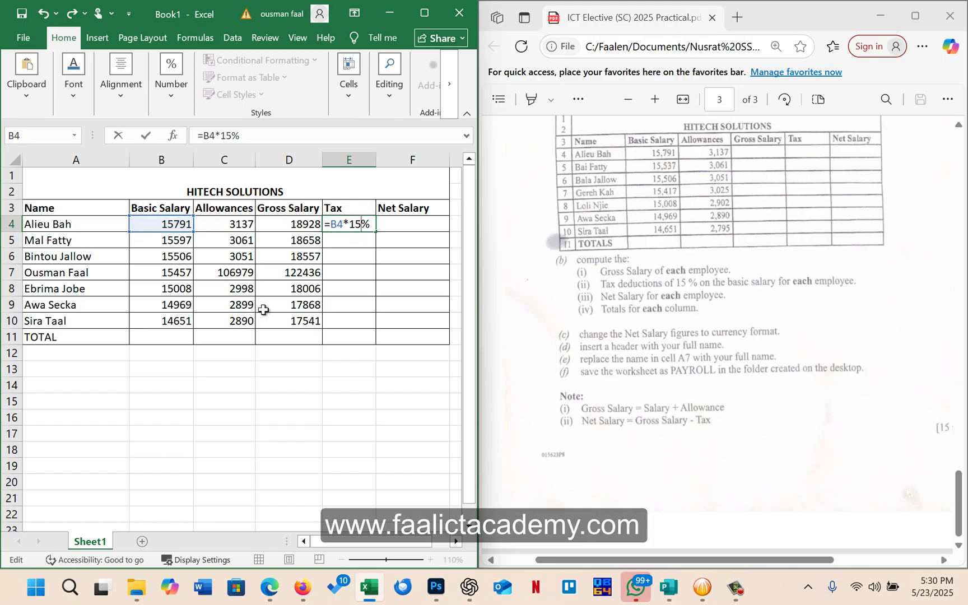
key(Return)
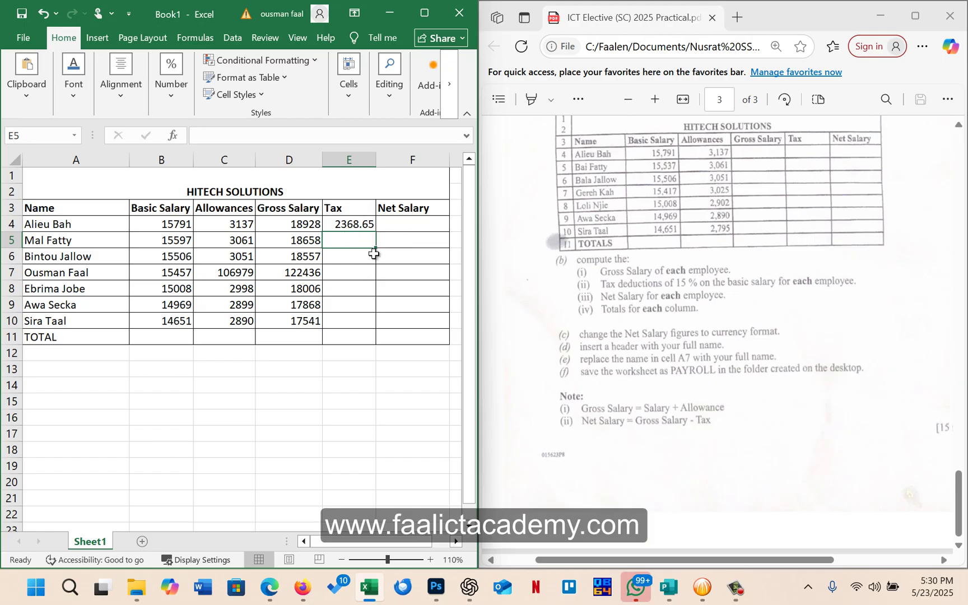
Copy the 15% tax formula down through E10
click(367, 224)
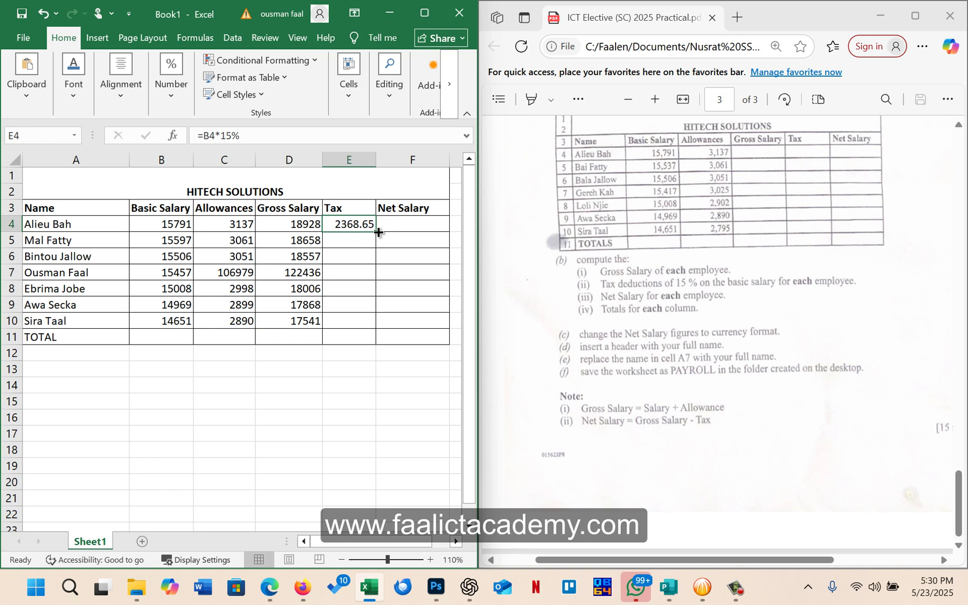
drag(378, 232, 372, 330)
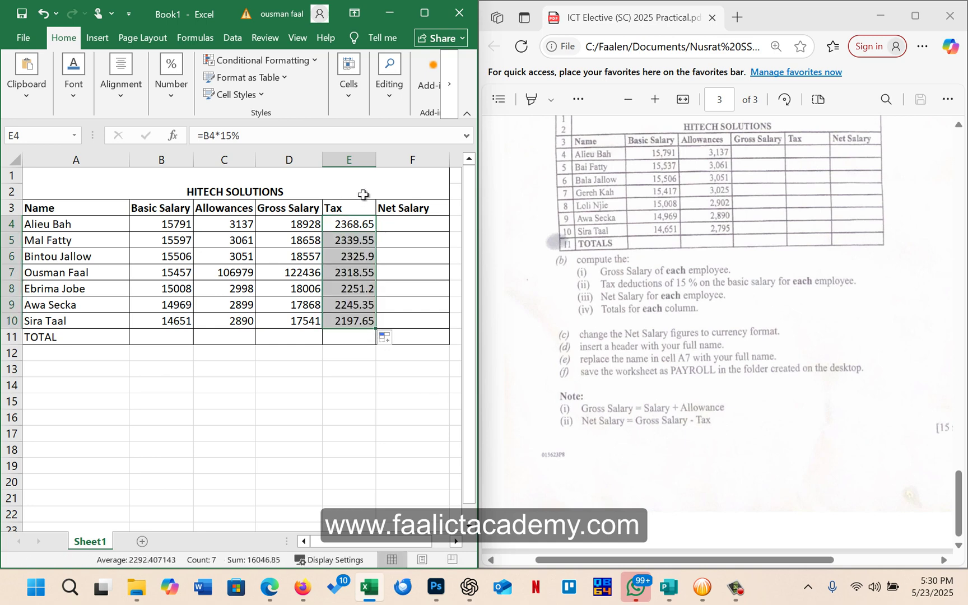
click(401, 224)
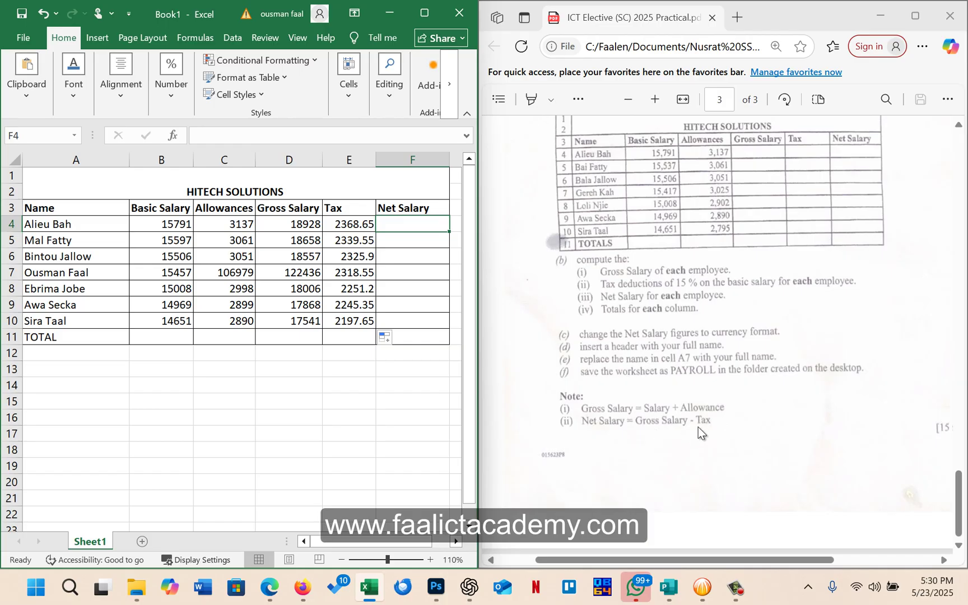
Enter =D4-E4 in F4 and fill it down to F10, giving 16559.35 to 15343.35
text(=)
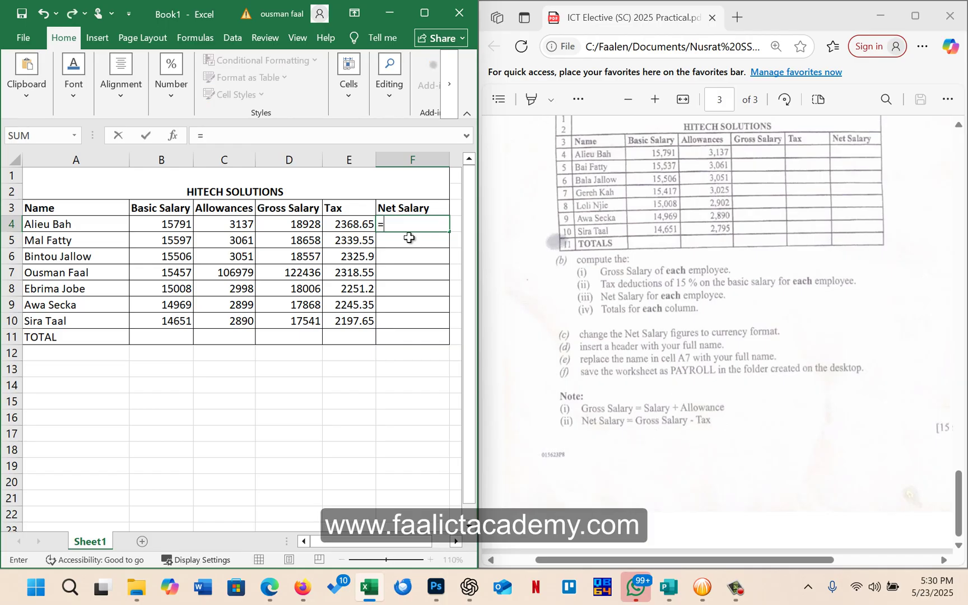
click(303, 225)
text(-)
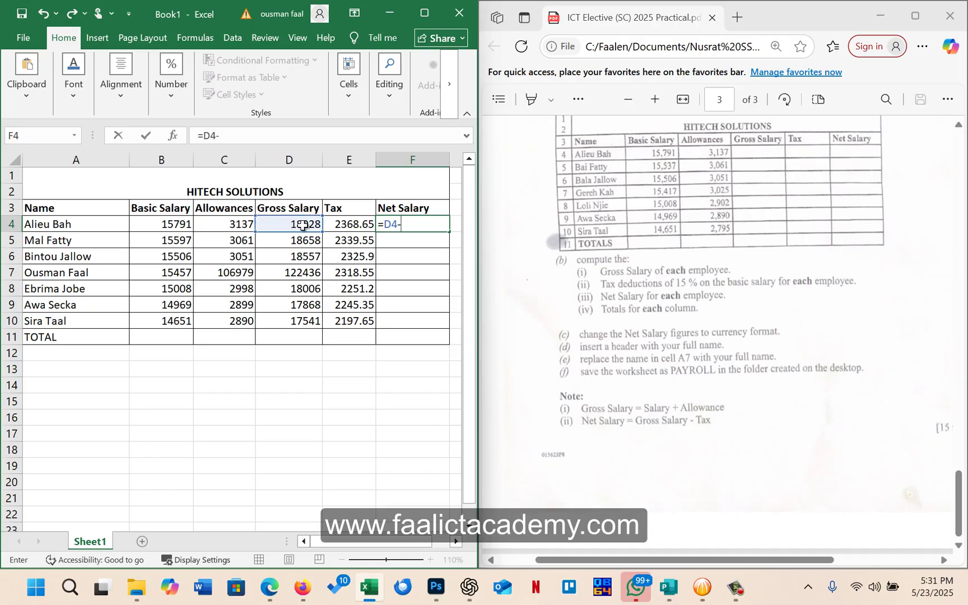
click(354, 221)
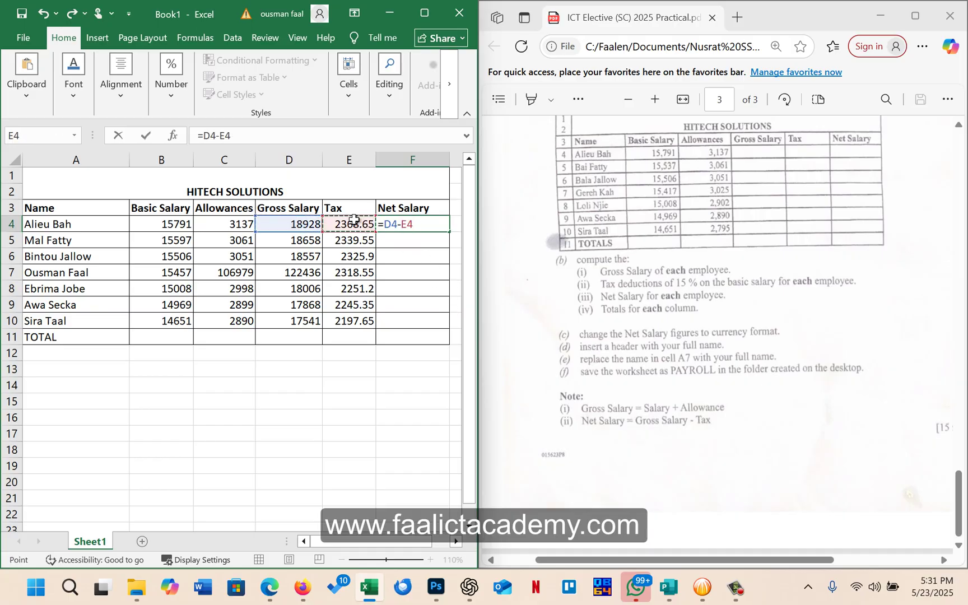
key(Return)
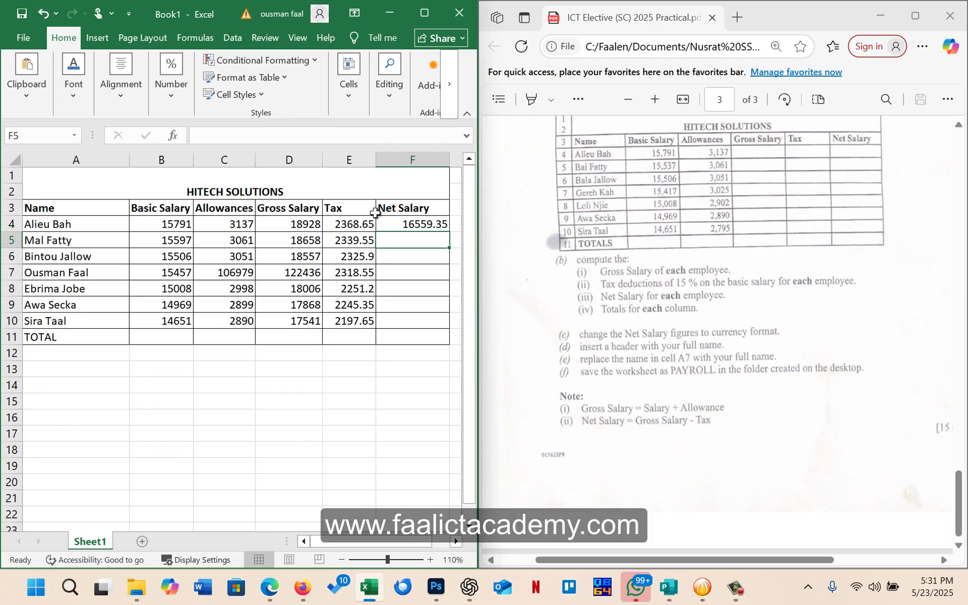
click(424, 226)
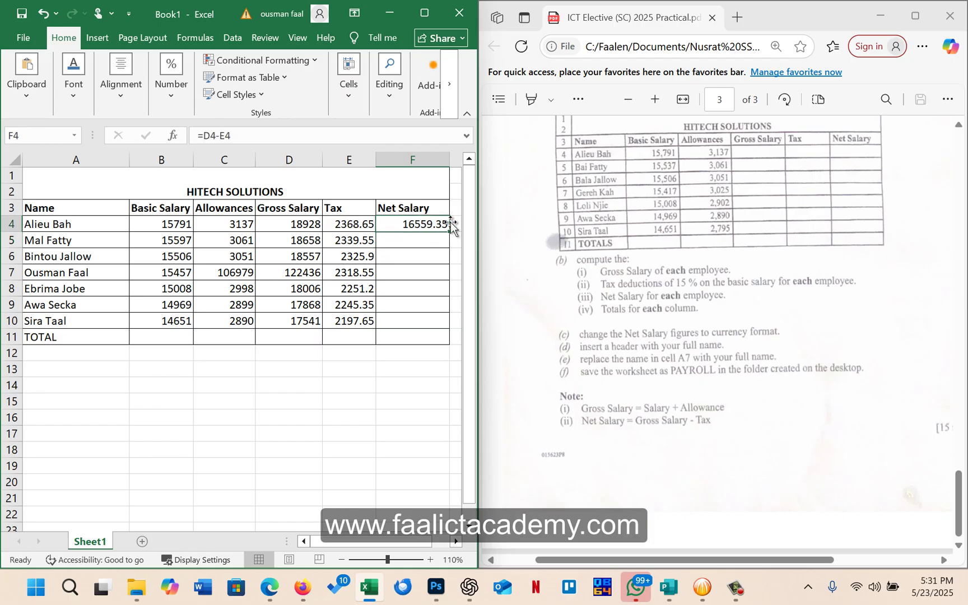
drag(449, 231, 439, 334)
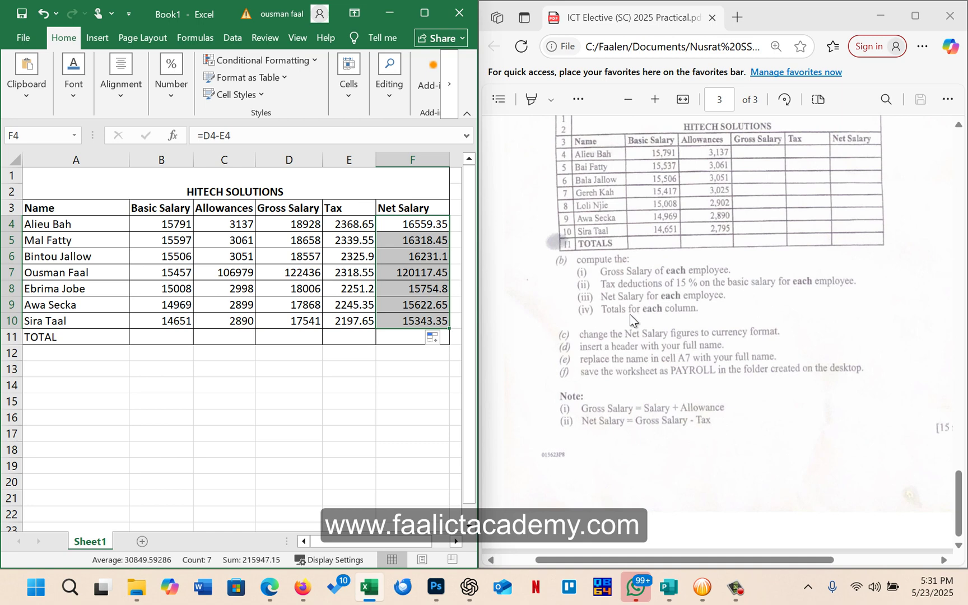
Enter =SUM(B4:B10) in B11 and copy it across to F11
click(173, 336)
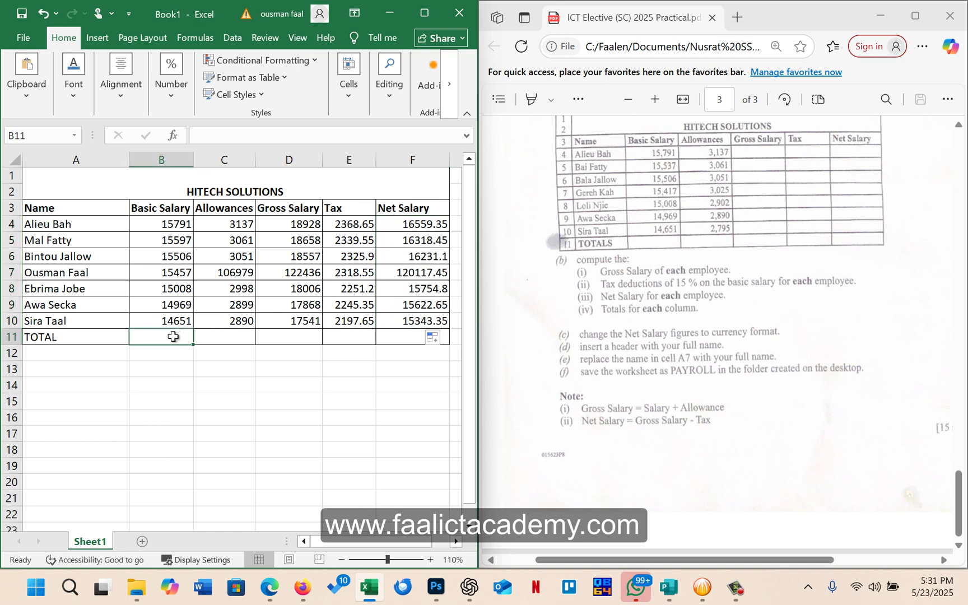
text(=sum)
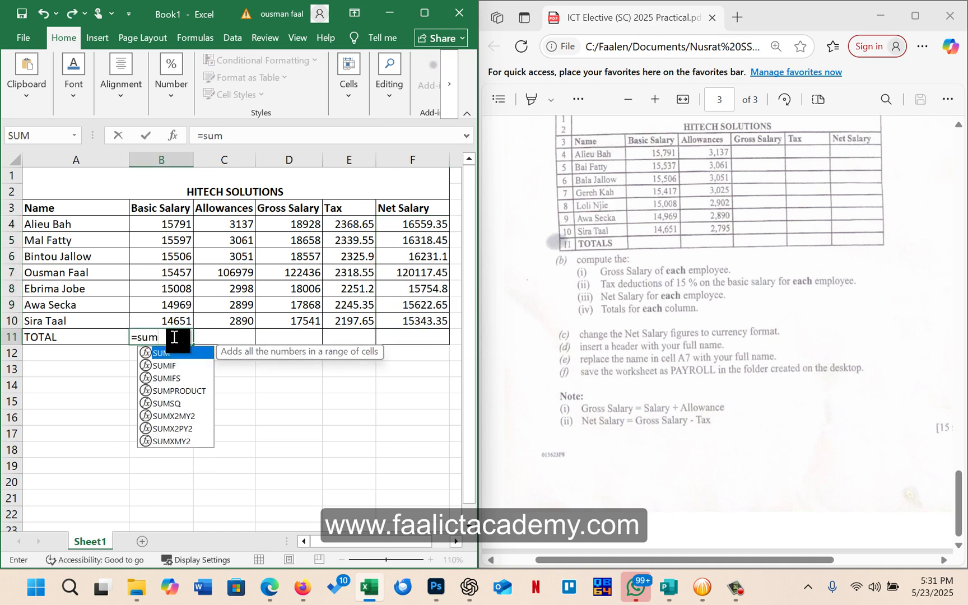
text(()
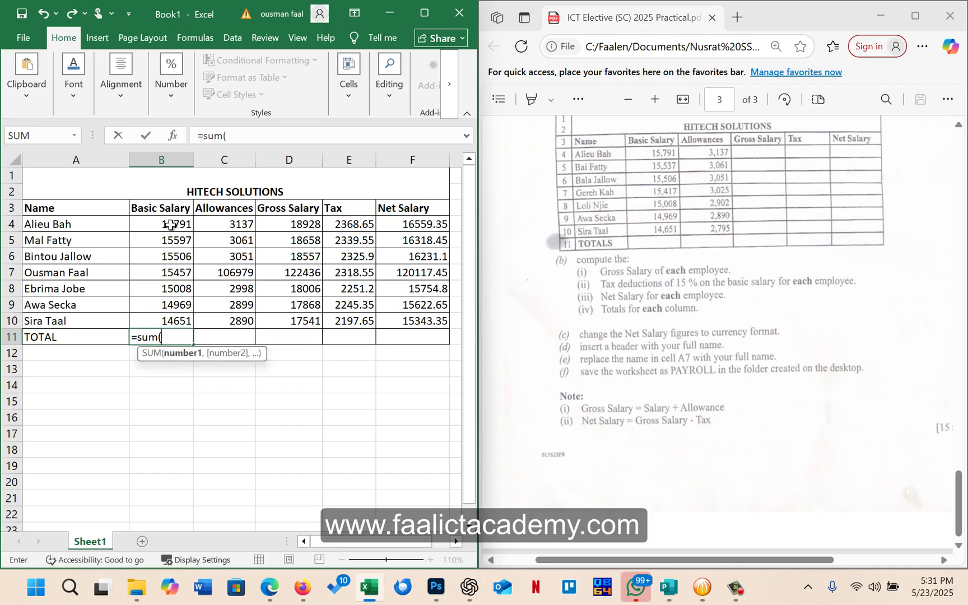
drag(177, 224, 173, 319)
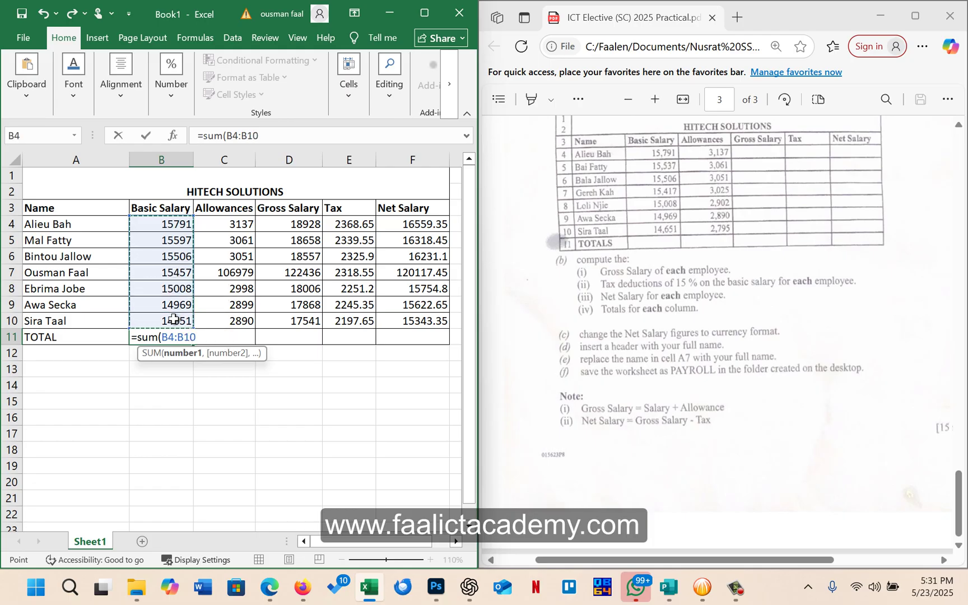
key(Return)
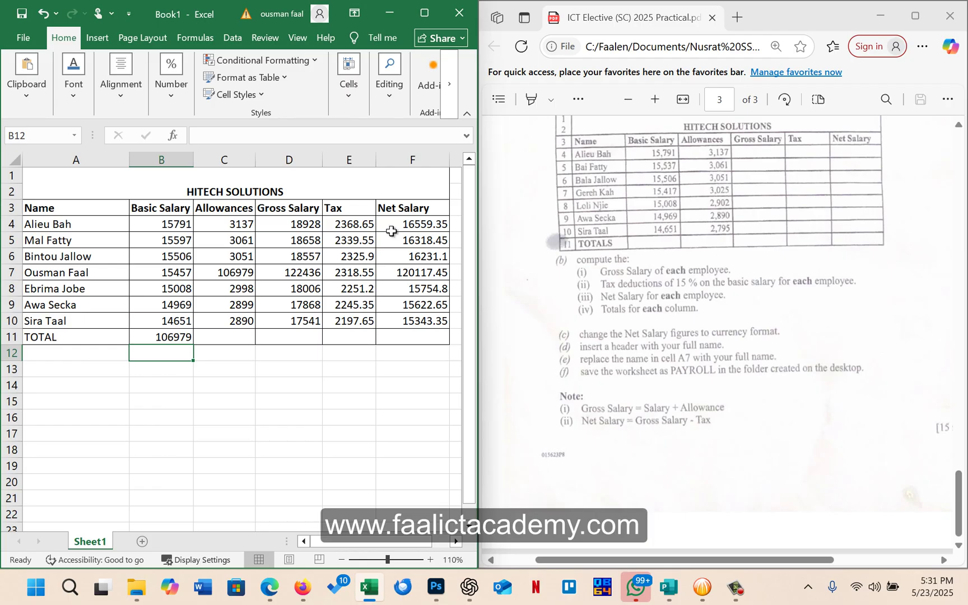
click(176, 335)
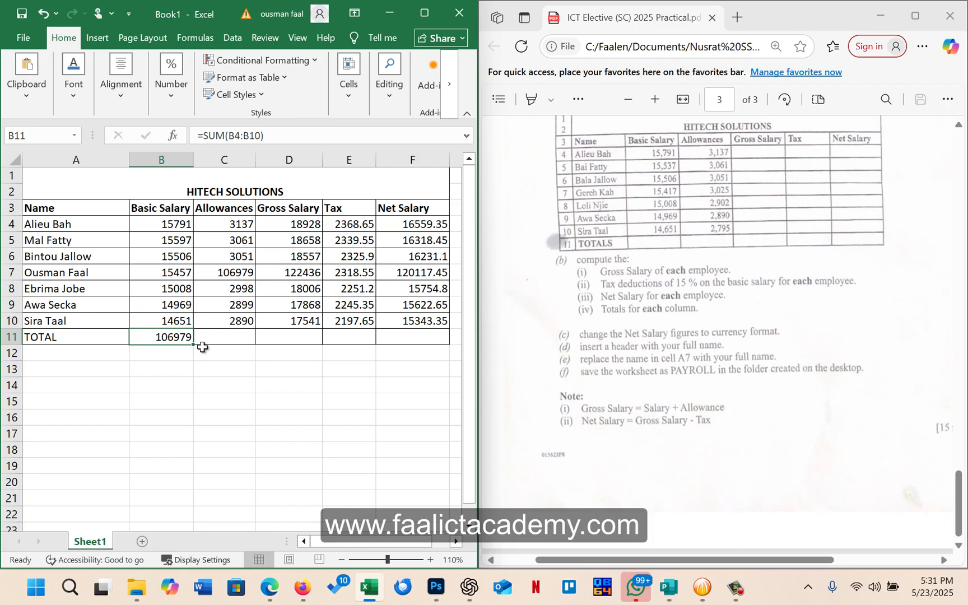
drag(194, 343, 431, 352)
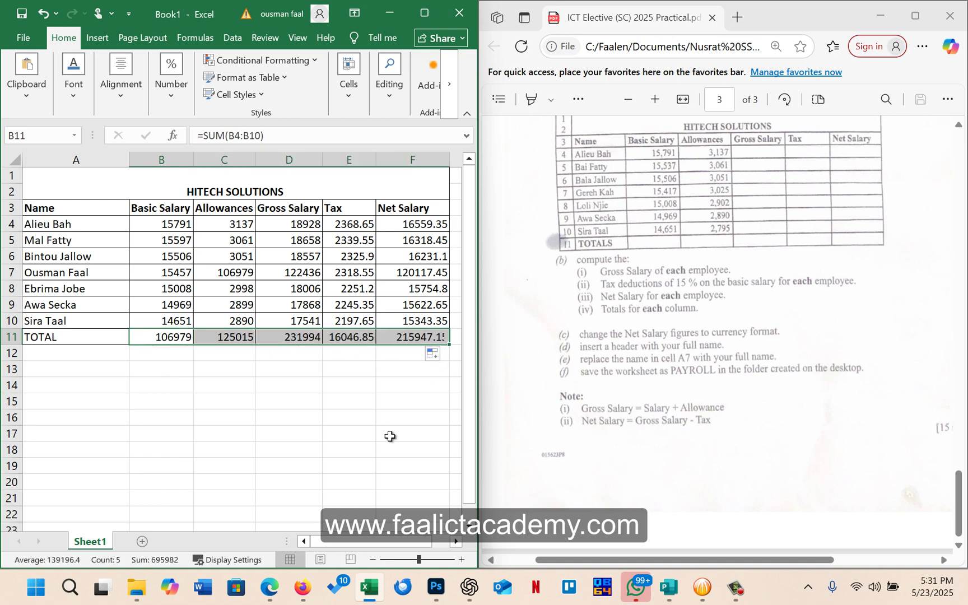
click(382, 400)
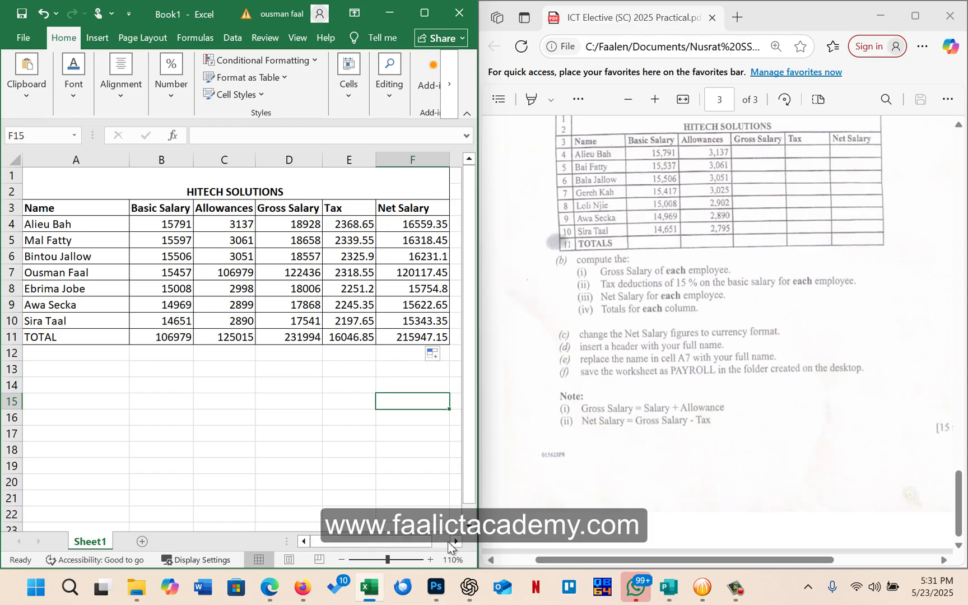
Zoom to 100% and show Tax and Net Salary E4:F11 as whole numbers
click(343, 559)
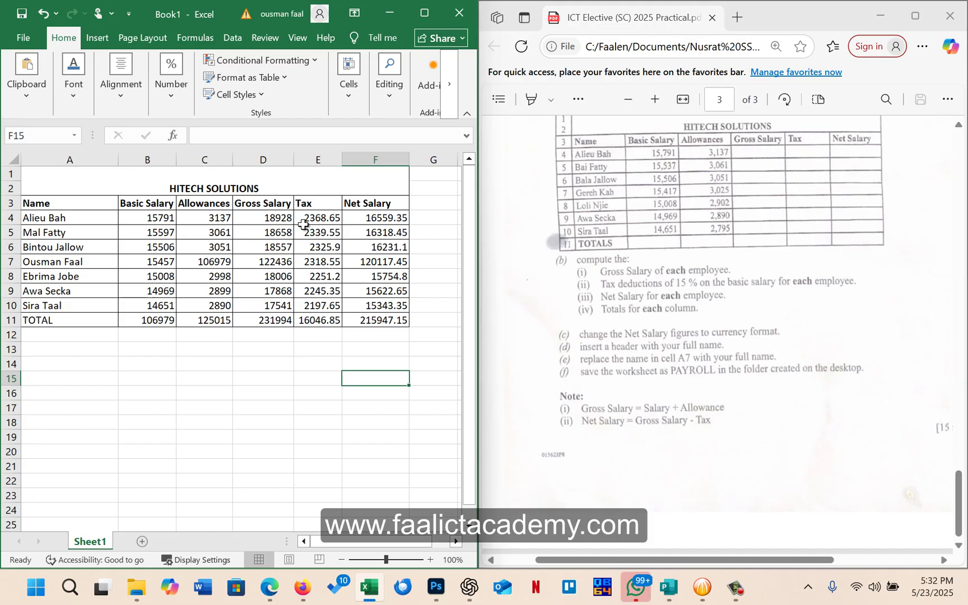
drag(305, 224, 376, 326)
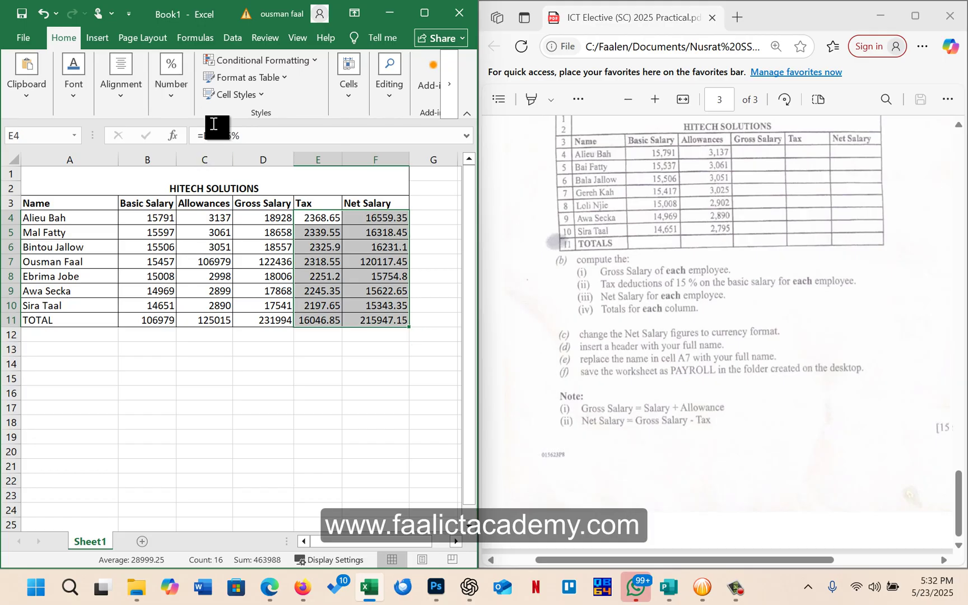
click(352, 105)
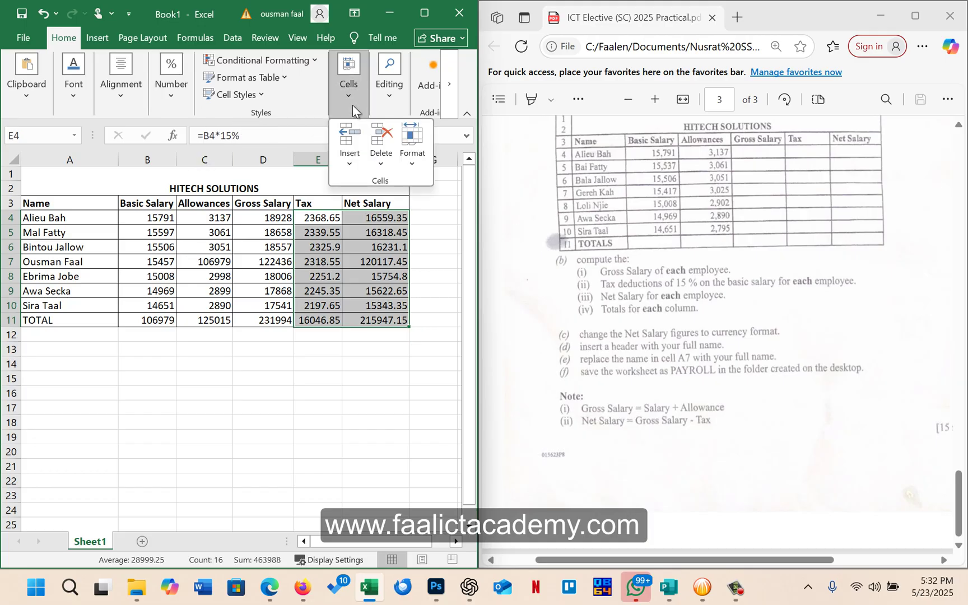
click(353, 106)
click(176, 90)
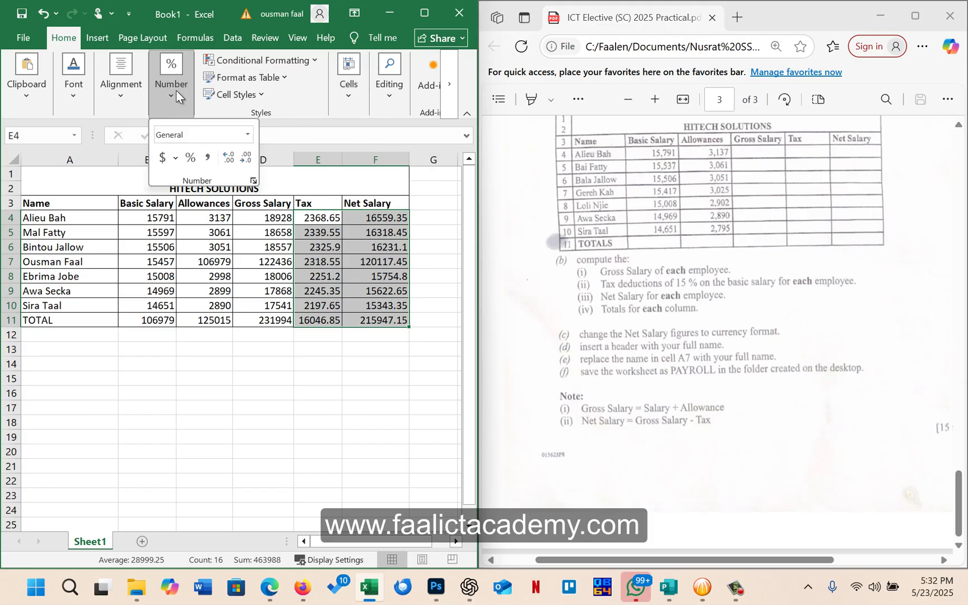
click(244, 161)
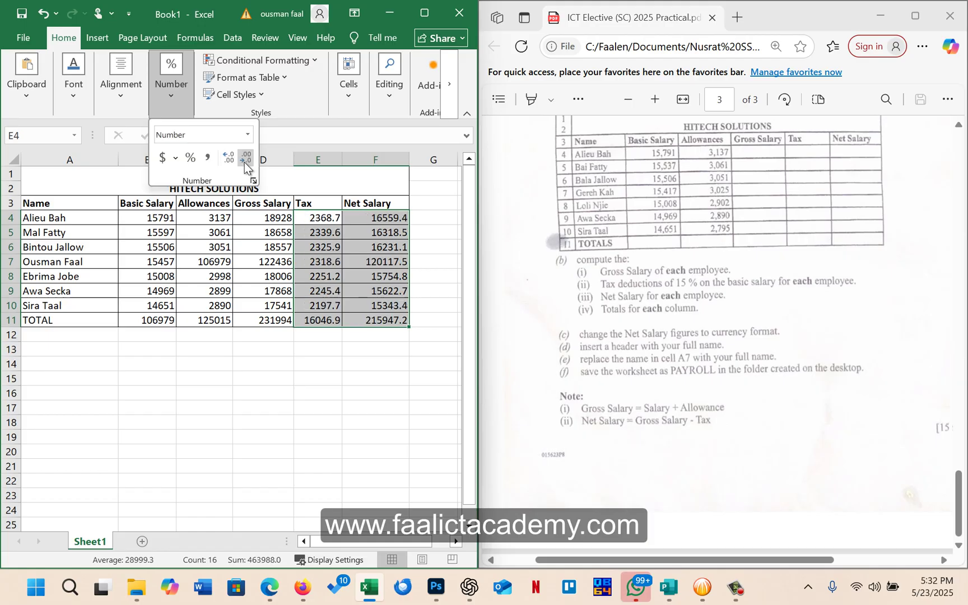
click(244, 161)
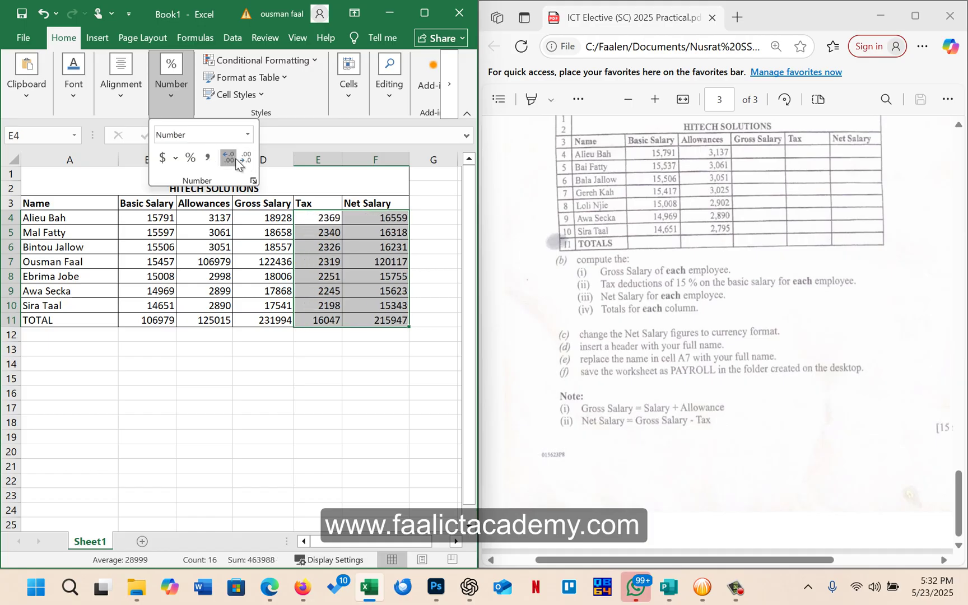
click(235, 160)
click(244, 161)
key(Escape)
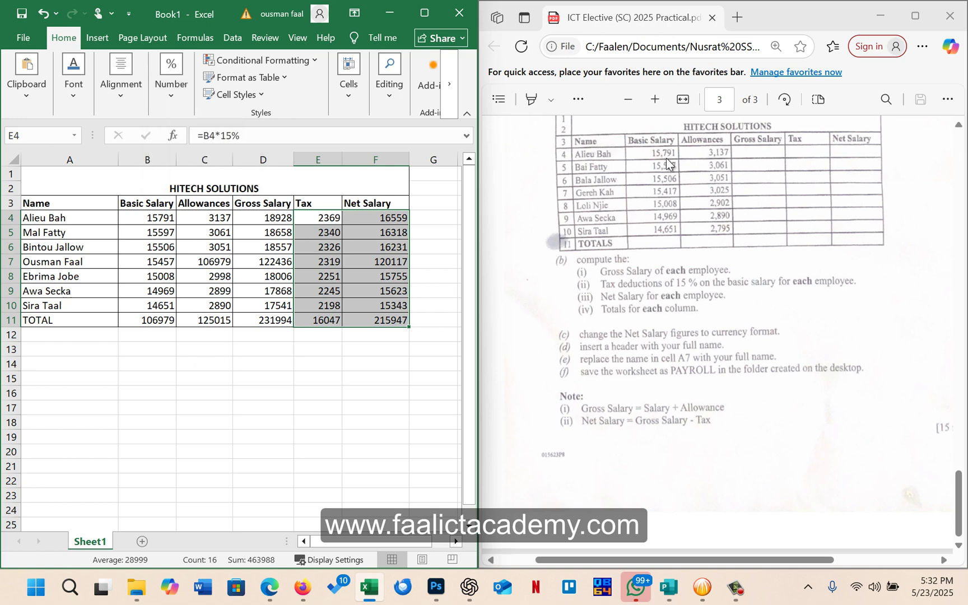
click(338, 336)
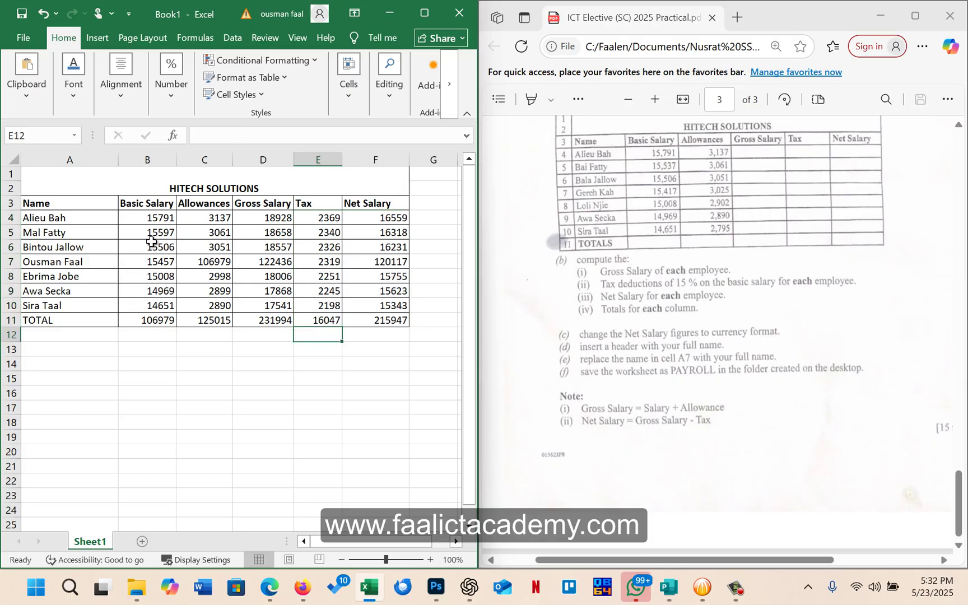
Format B4:F11 with thousands separators and no decimal places
drag(137, 218, 379, 317)
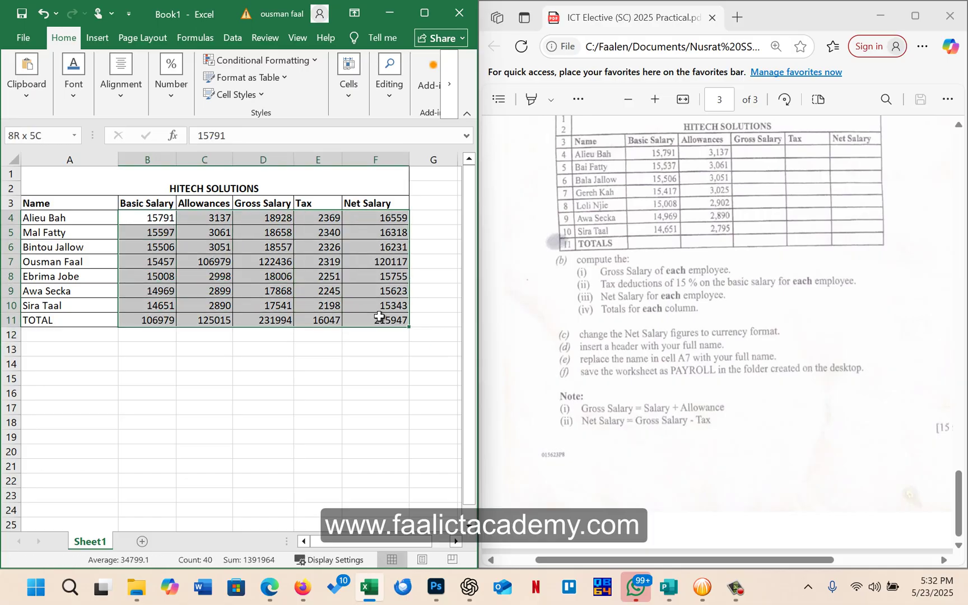
click(164, 96)
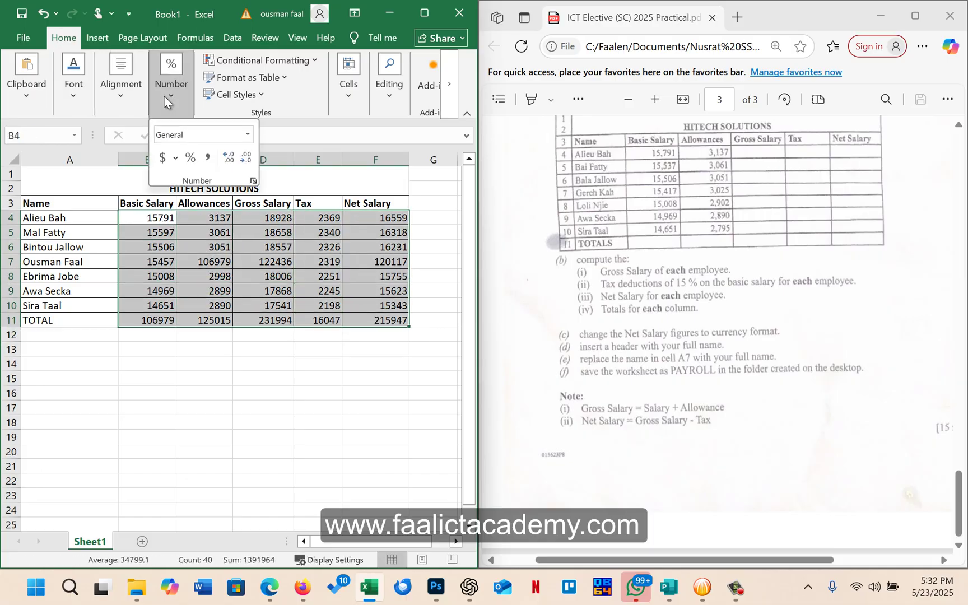
click(208, 158)
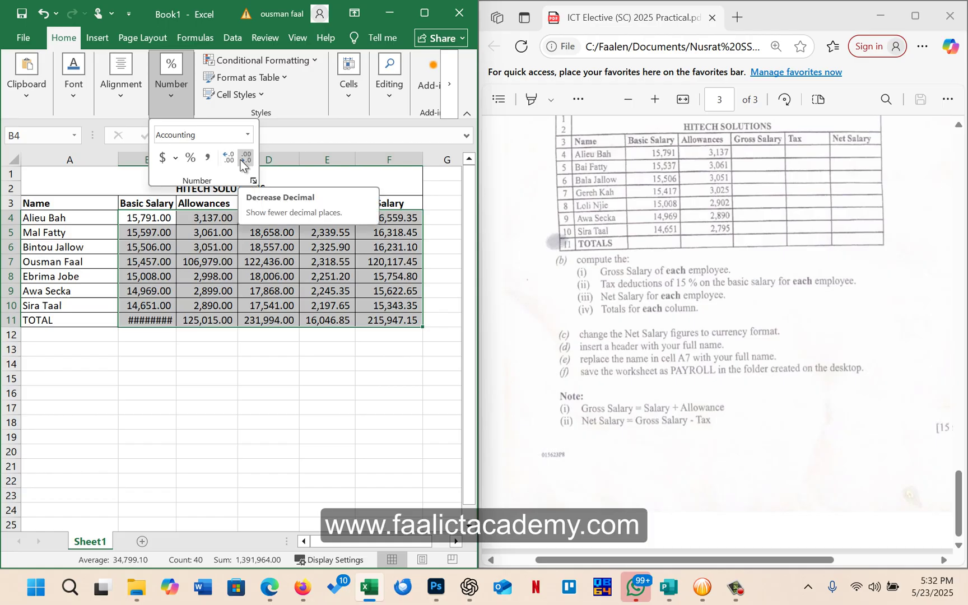
click(244, 158)
click(244, 158)
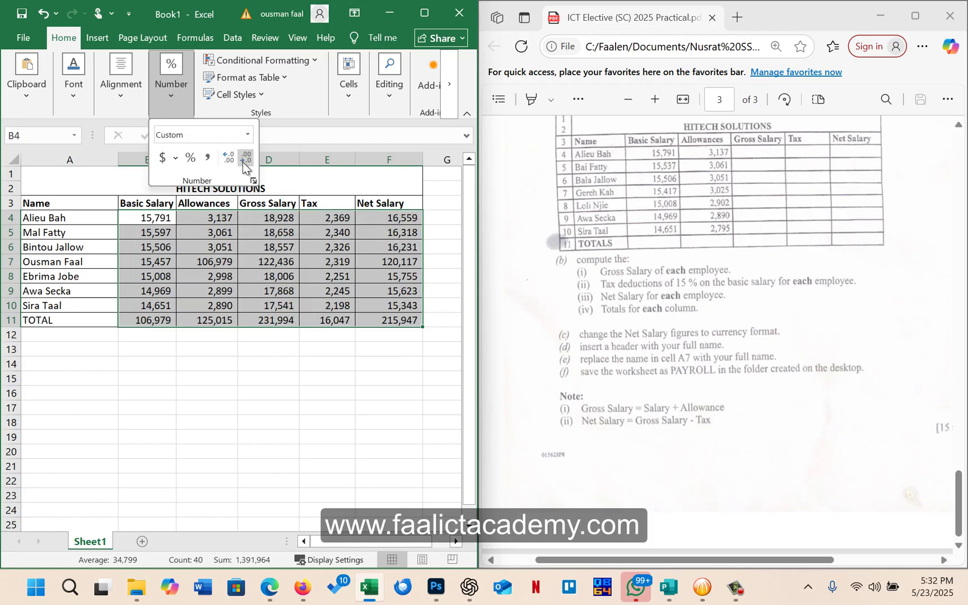
click(192, 335)
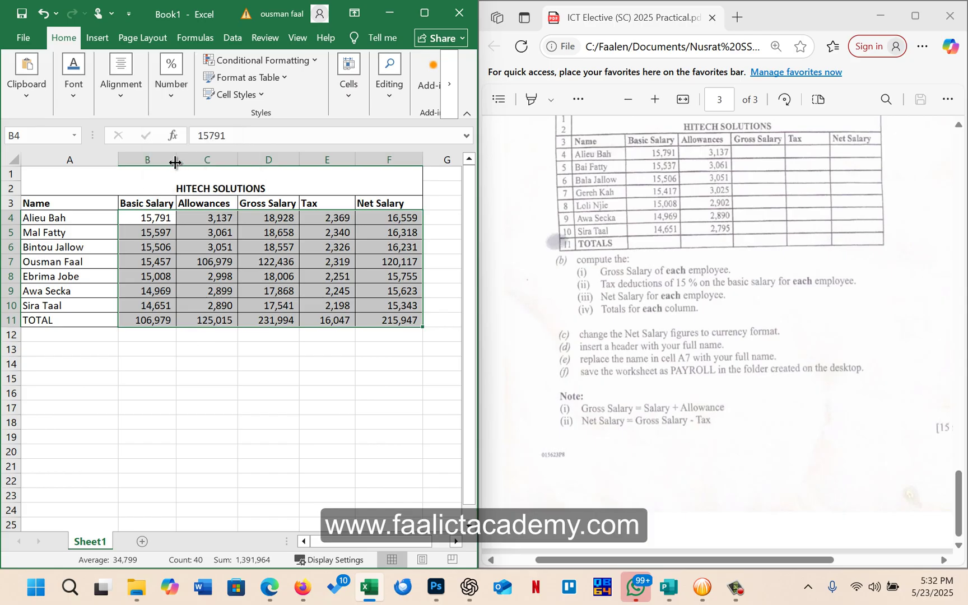
Widen column B so the 106,979 Basic Salary total displays
drag(175, 161, 159, 166)
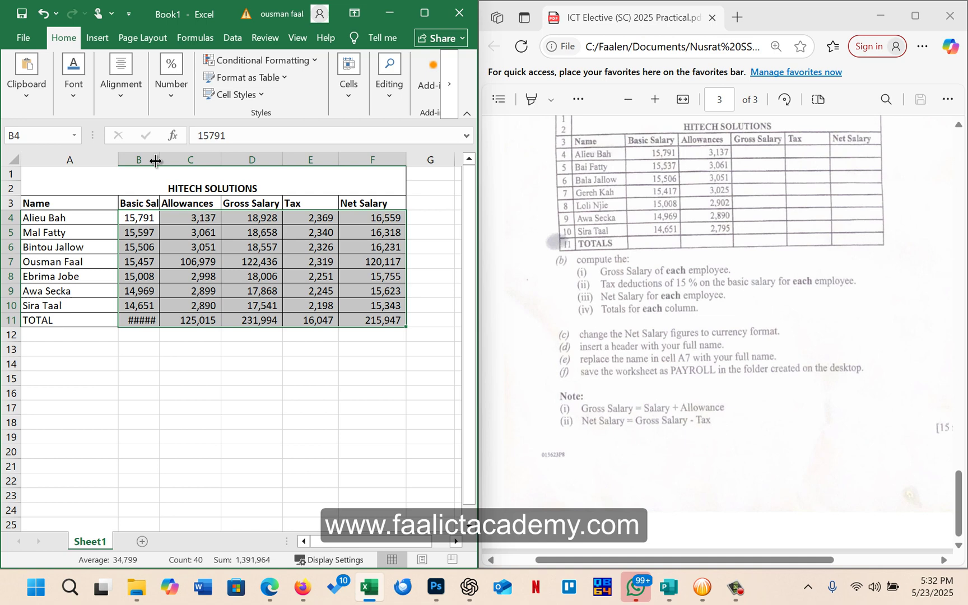
drag(158, 160, 176, 161)
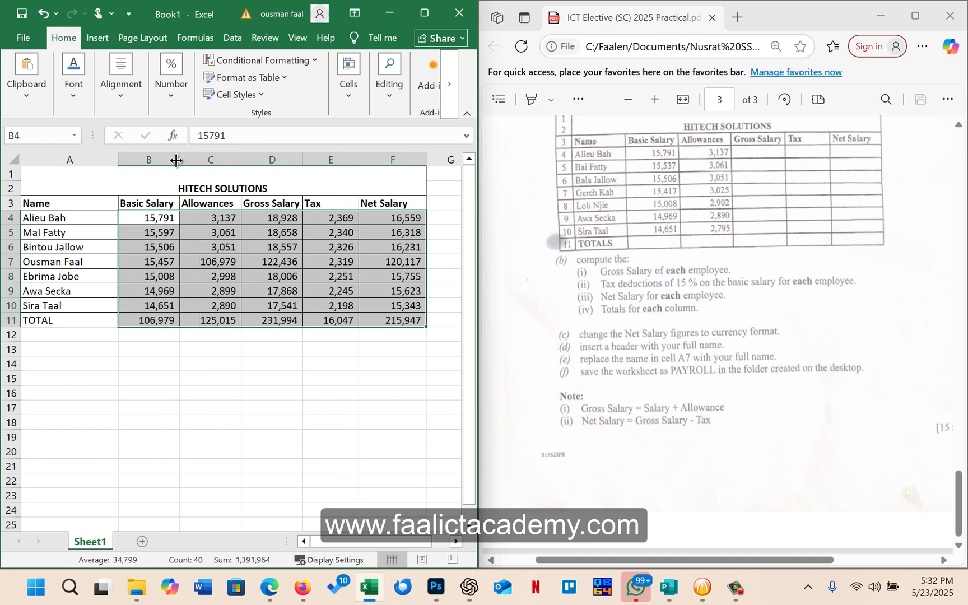
click(386, 406)
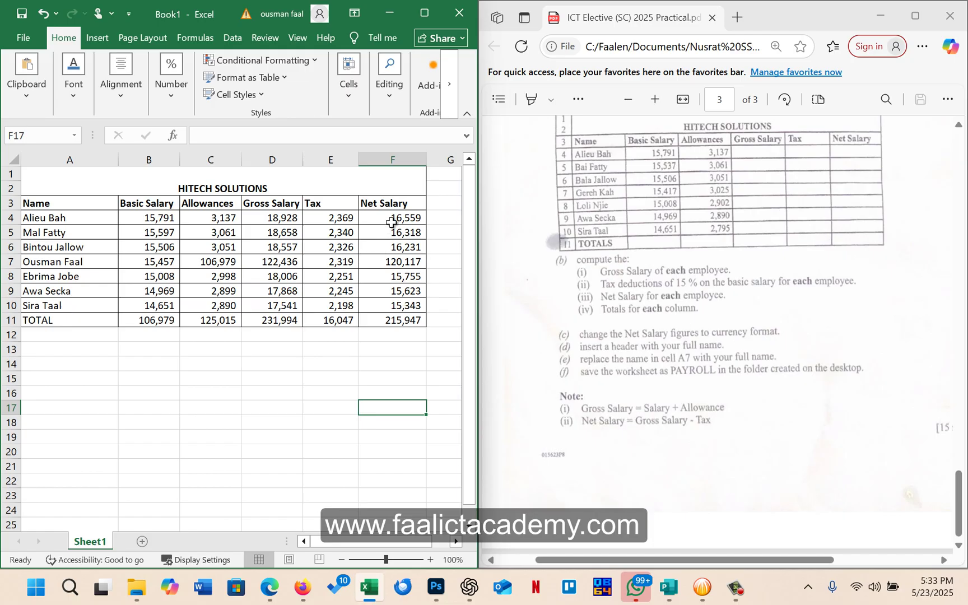
Give the Net Salary figures F4:F11 dollar ($ English (United States)) accounting format
drag(391, 219, 406, 321)
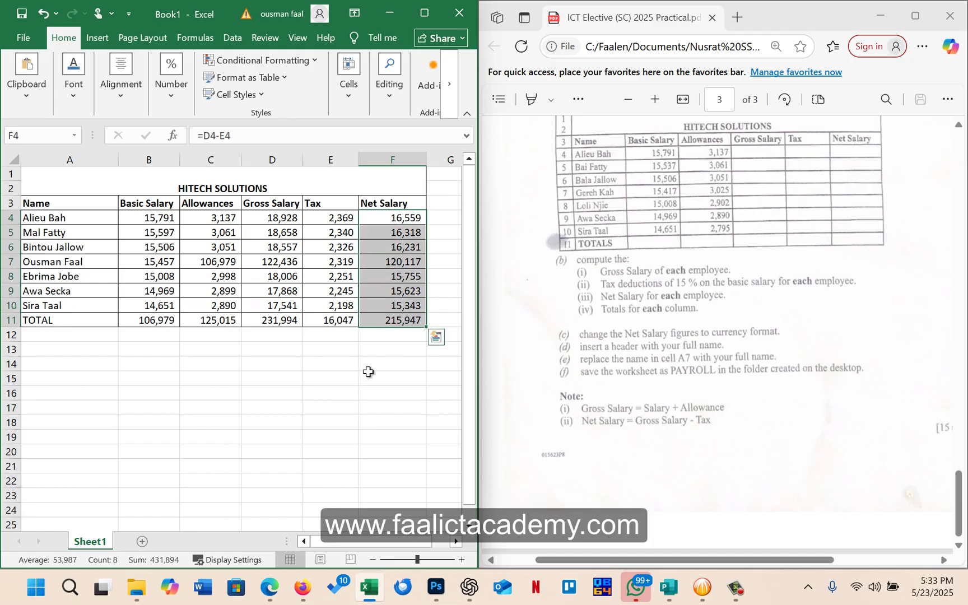
click(172, 94)
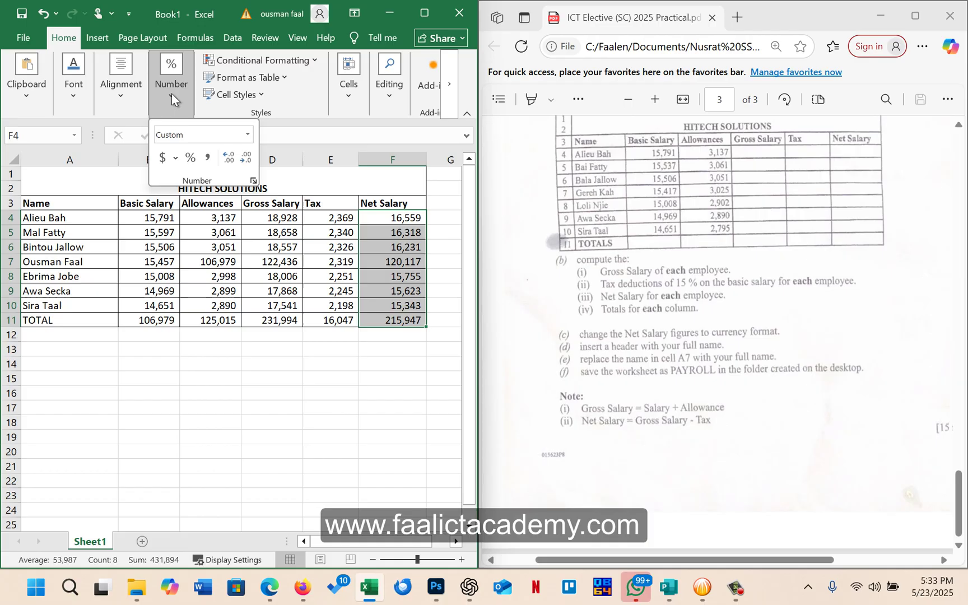
click(175, 158)
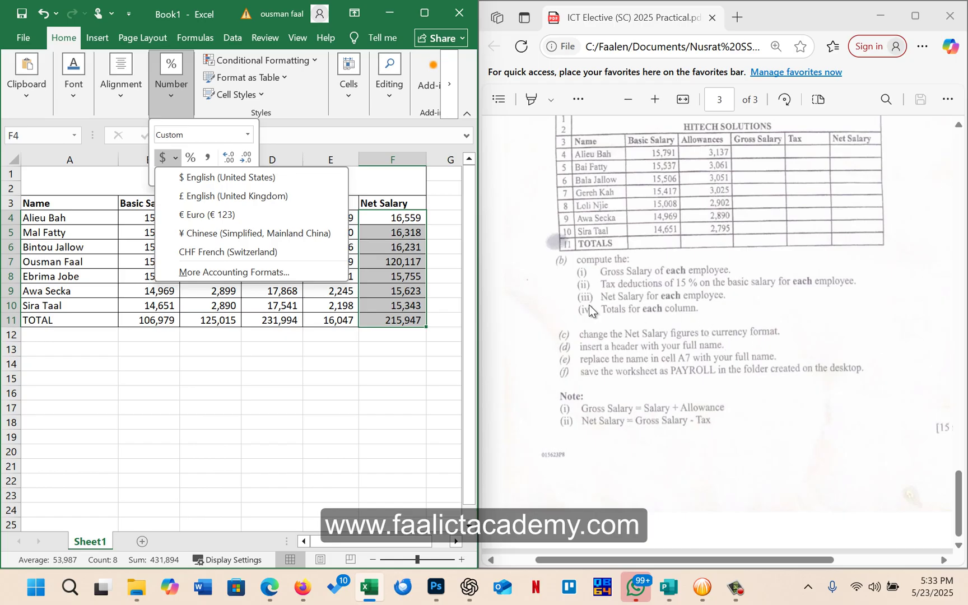
click(203, 178)
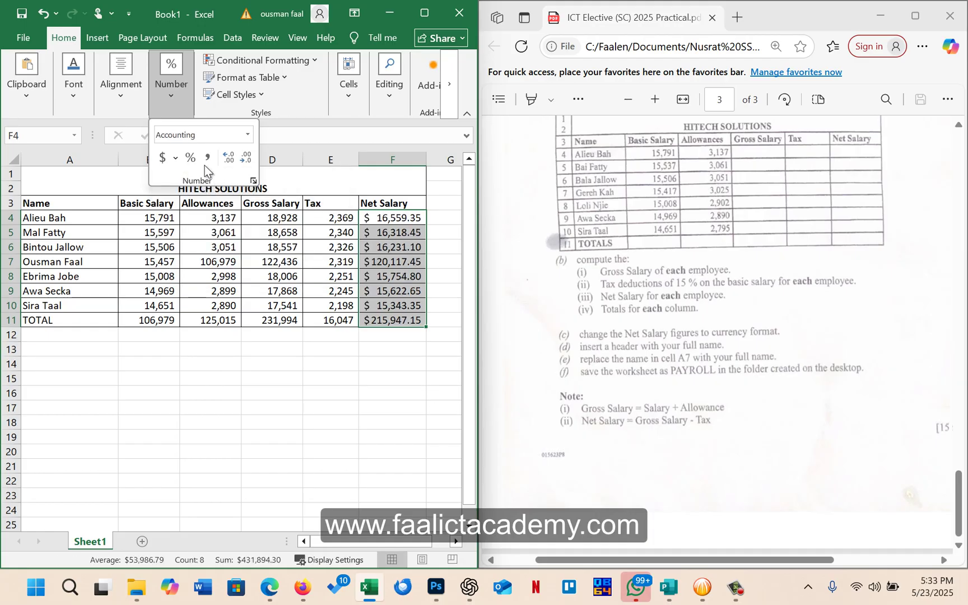
Bring up More Number Formats for the Net Salary cells
click(247, 135)
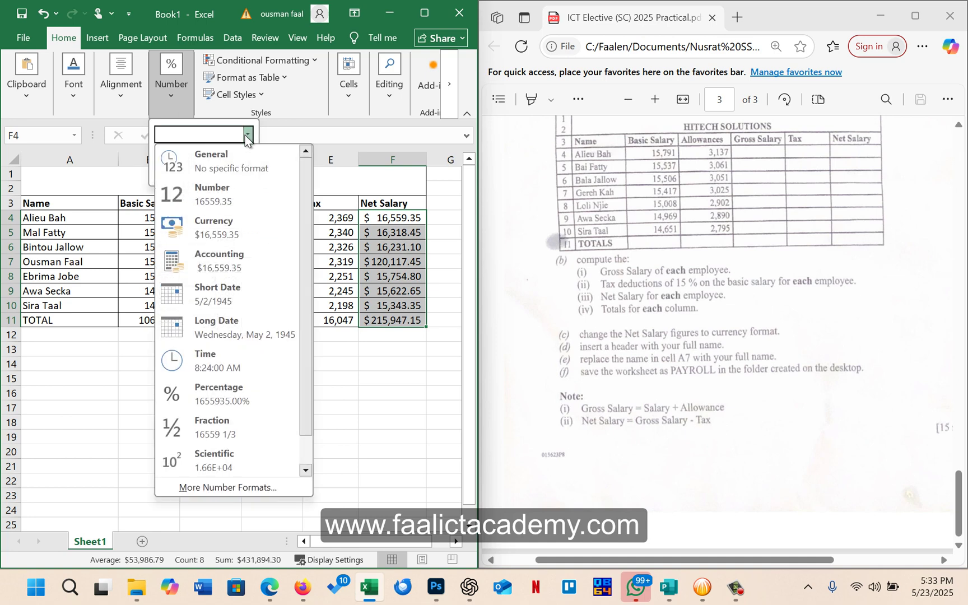
scroll(212, 429, down, 1)
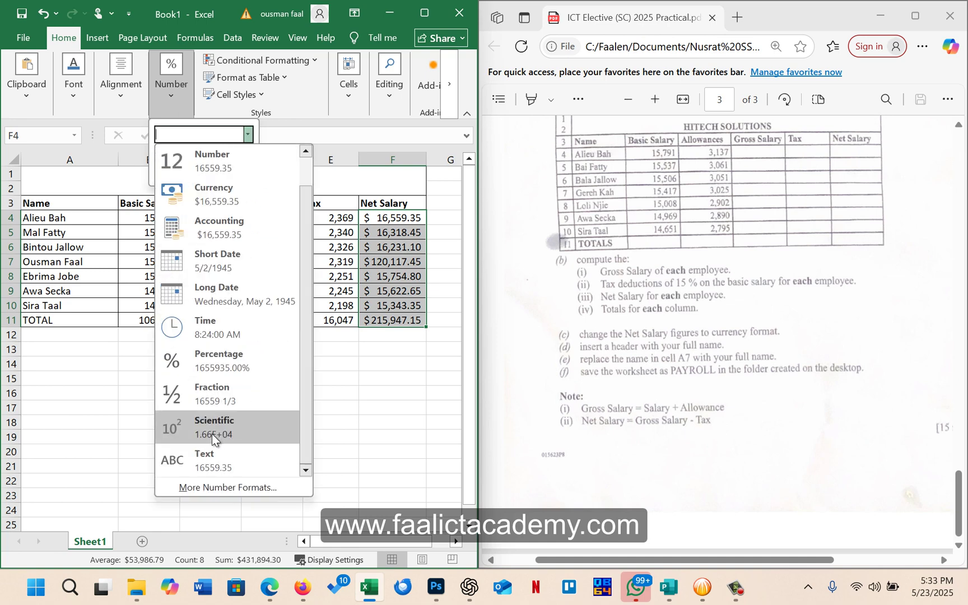
click(213, 487)
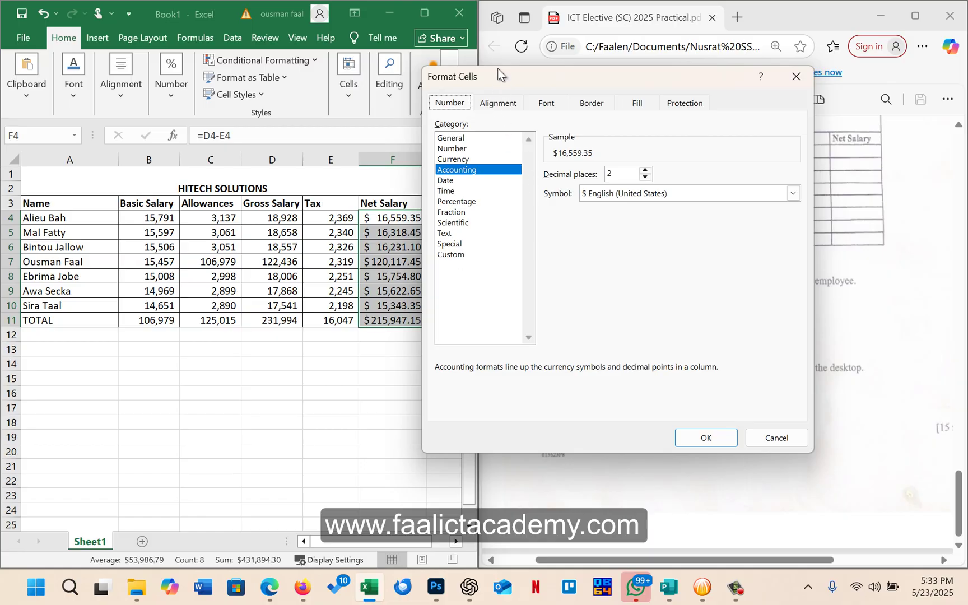
Change the Net Salary accounting symbol to GMD with 0 decimal places, e.g. GMD 16,559
drag(437, 108, 291, 121)
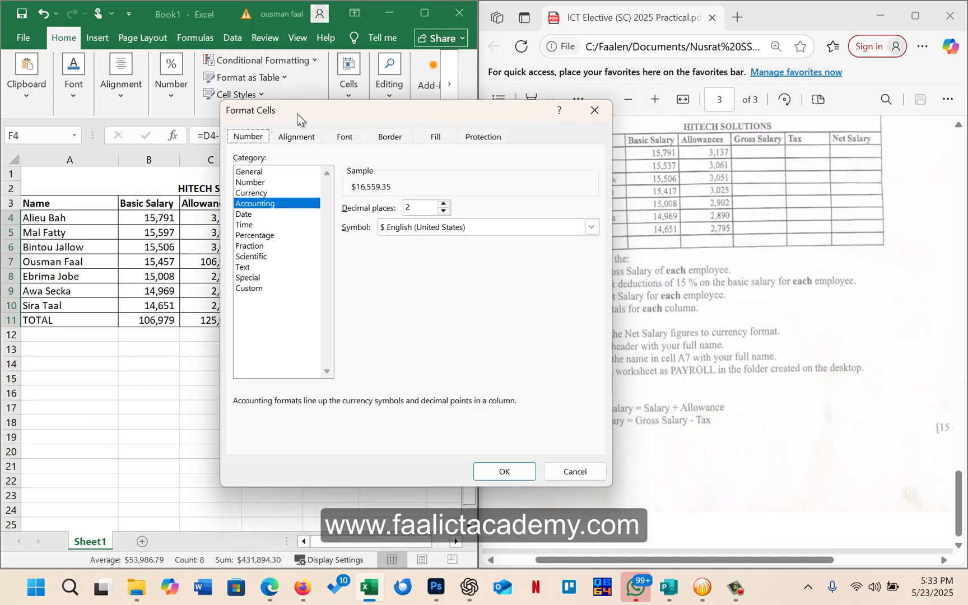
click(423, 227)
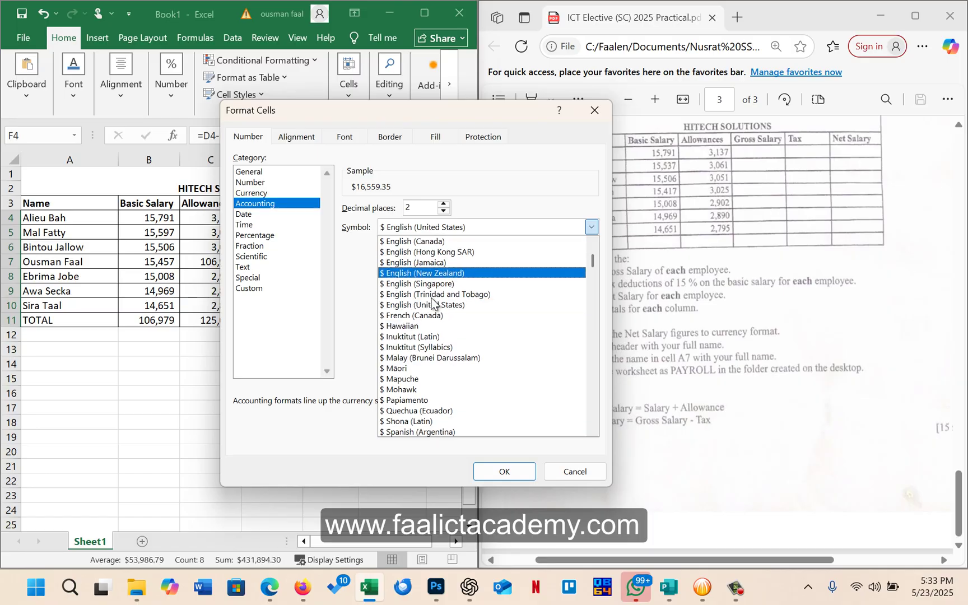
scroll(428, 292, down, 4)
scroll(432, 302, down, 3)
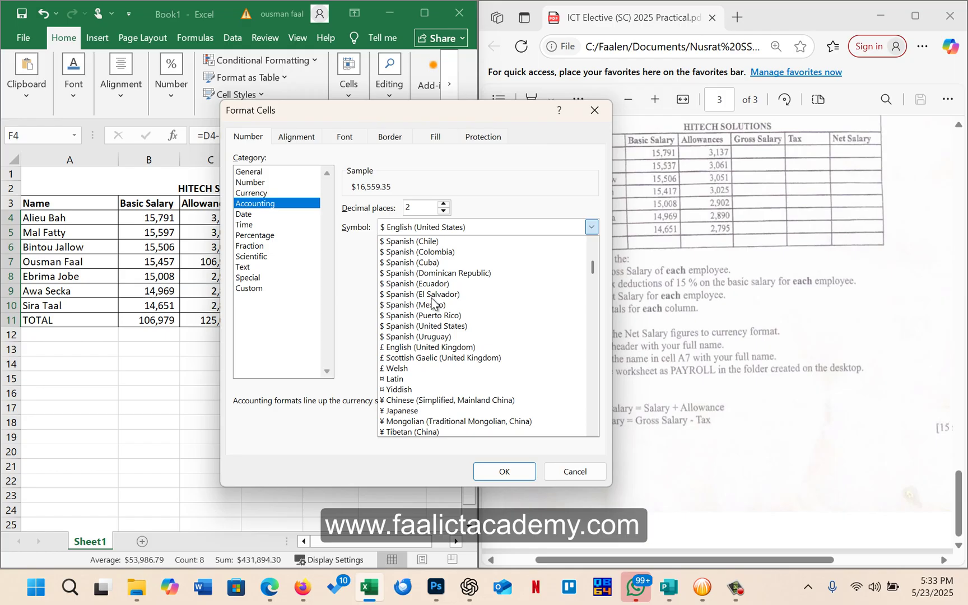
scroll(431, 302, down, 1)
key(g)
key(g)
key(g)
key(g)
key(g)
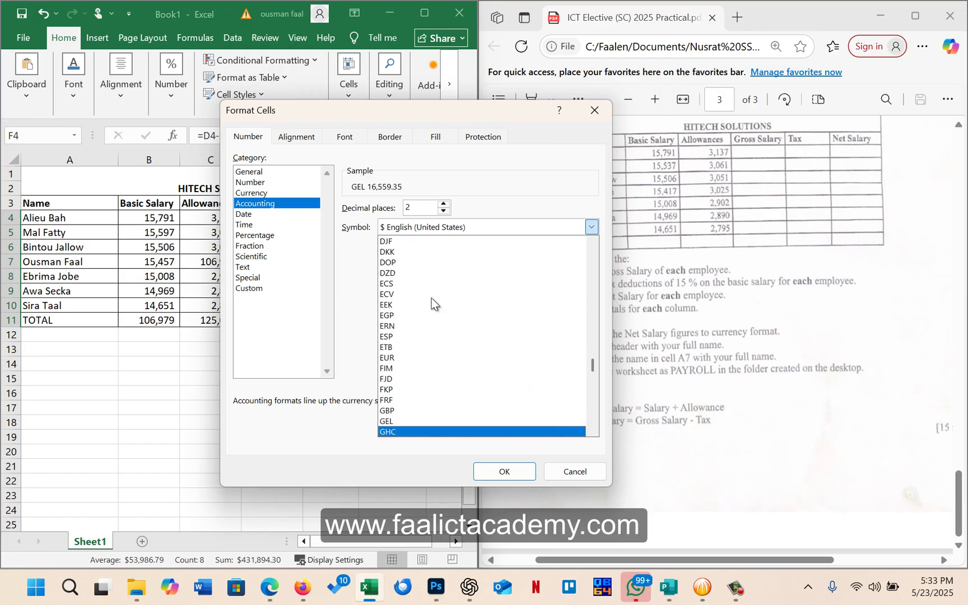
key(g)
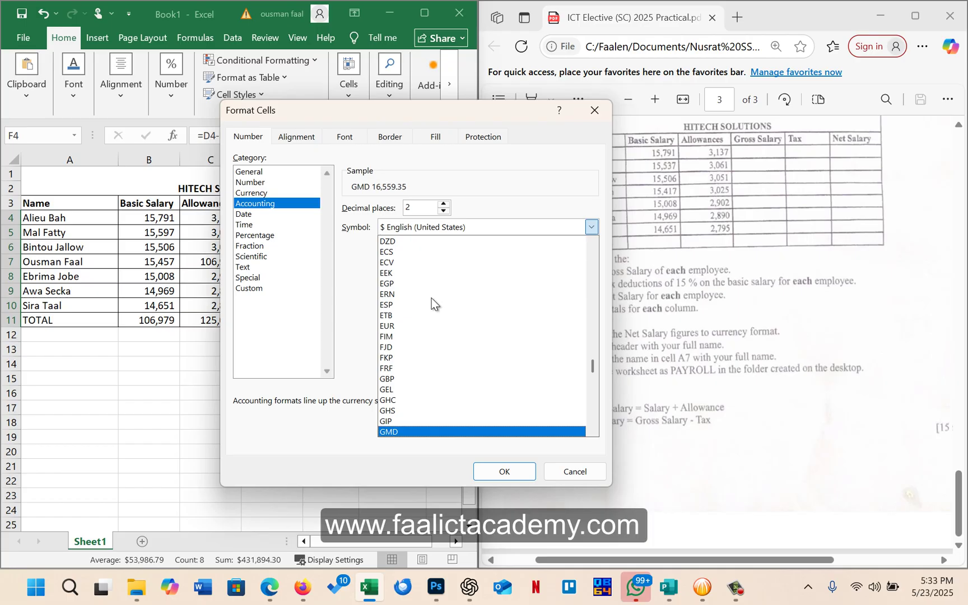
click(403, 431)
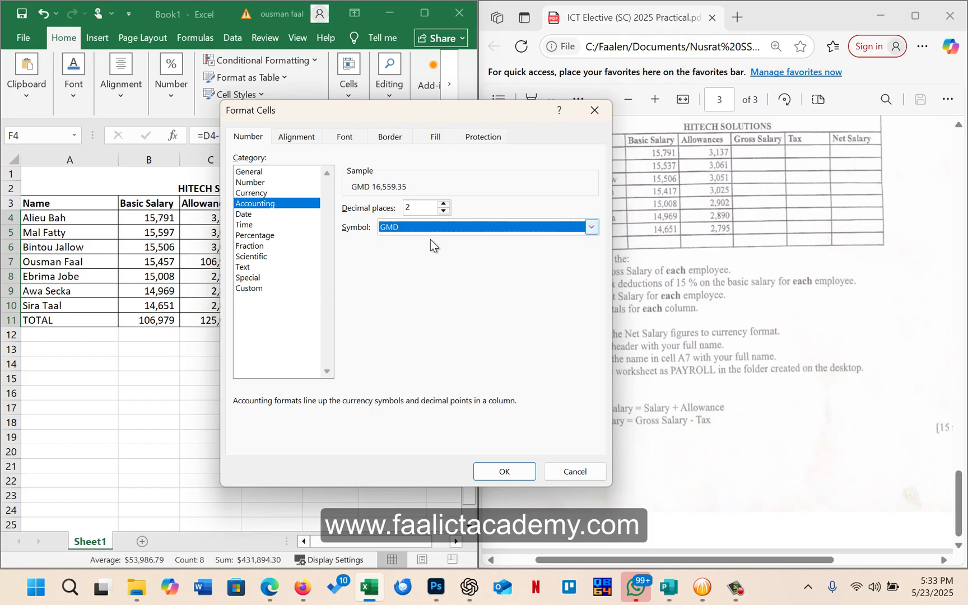
click(442, 211)
click(443, 211)
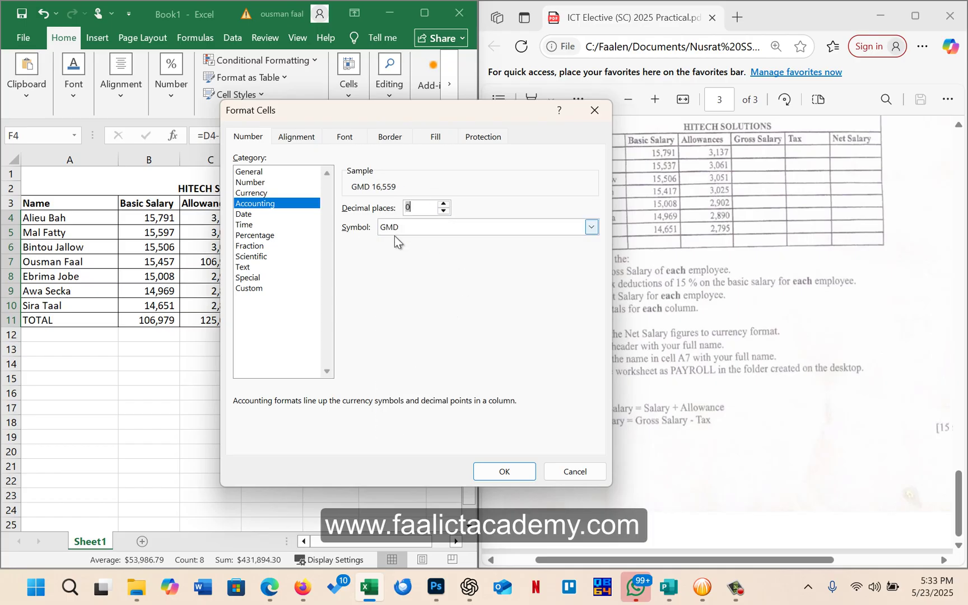
click(512, 473)
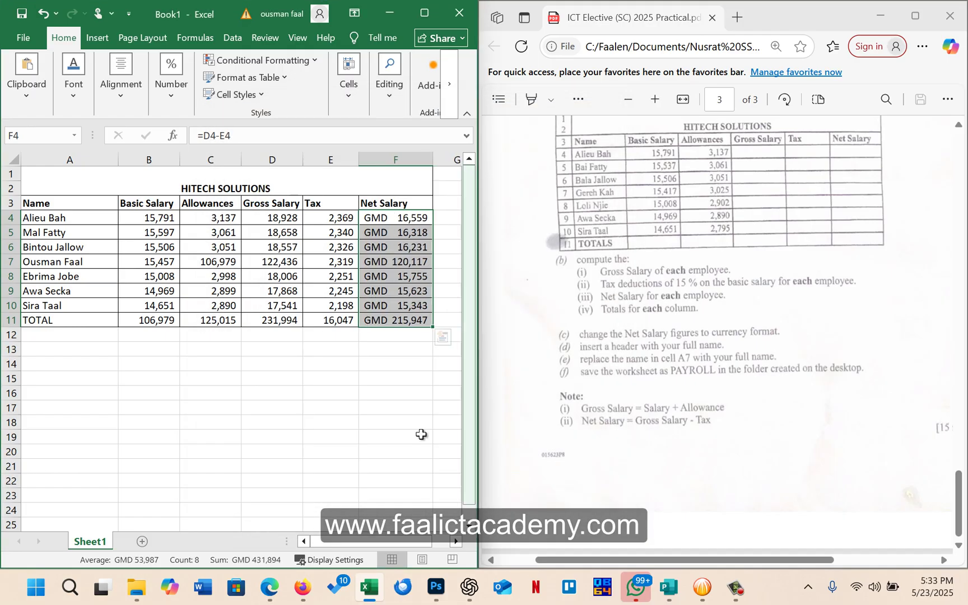
click(338, 348)
Deselect the Net Salary range, leave cell E12 active, and show the View ribbon
drag(373, 217, 407, 320)
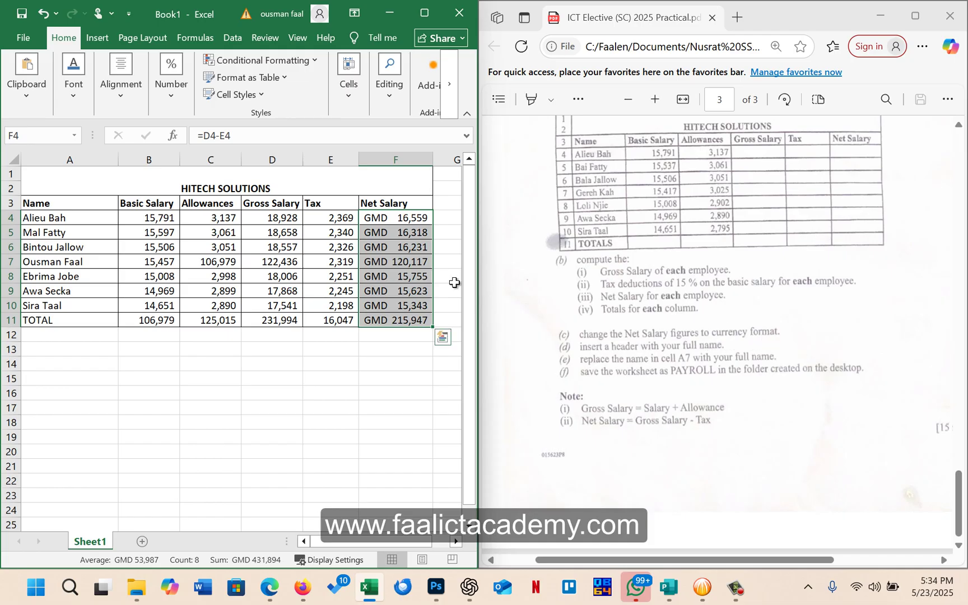
drag(392, 218, 383, 321)
click(374, 336)
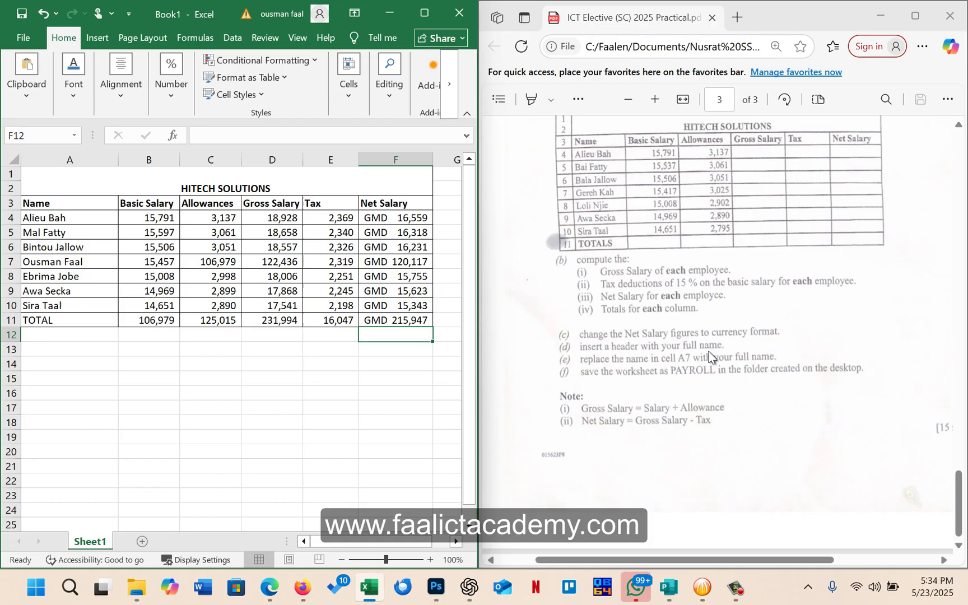
click(335, 338)
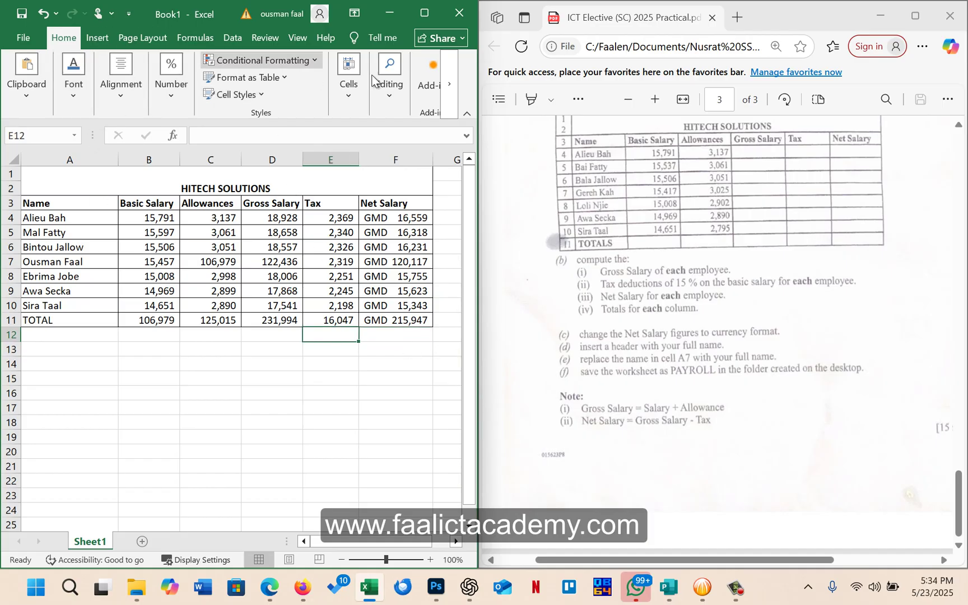
click(295, 42)
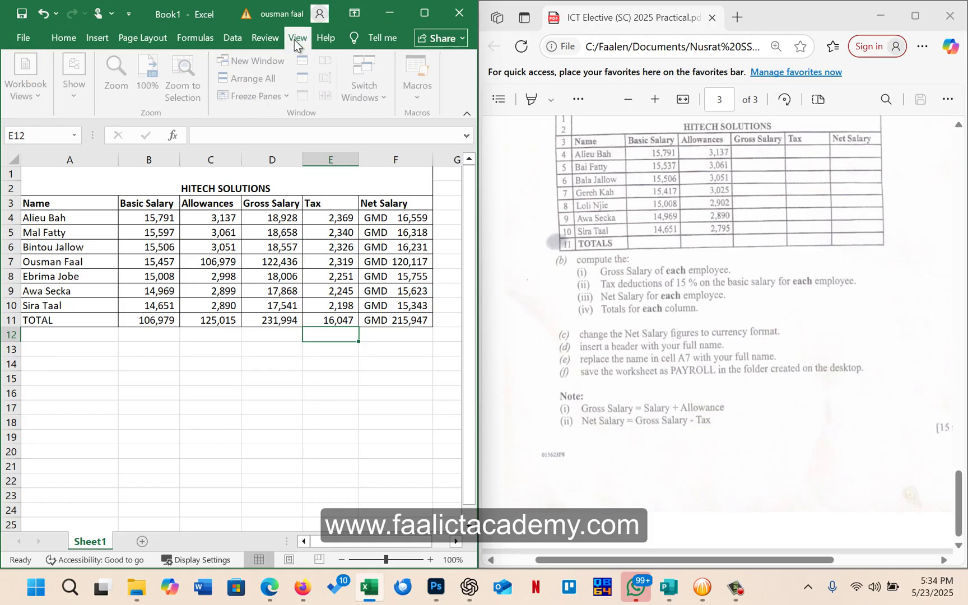
Switch the payroll sheet to Page Layout view and scroll to page one's empty header
click(24, 94)
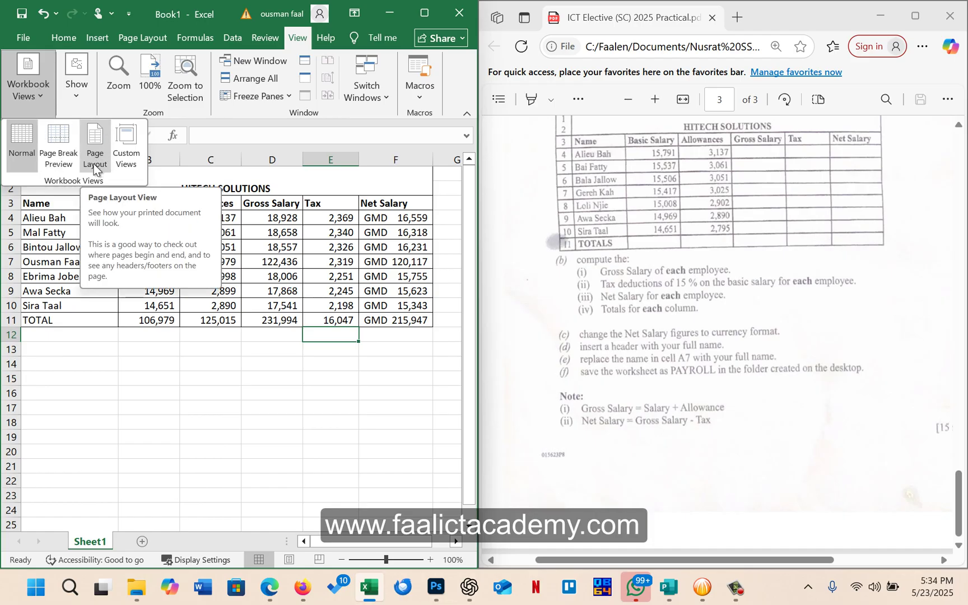
click(180, 348)
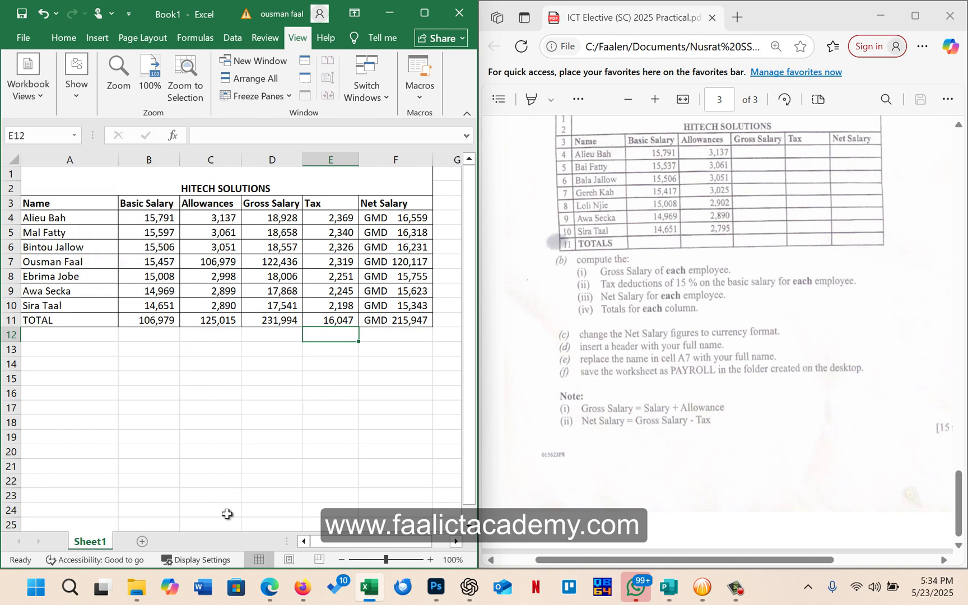
click(289, 560)
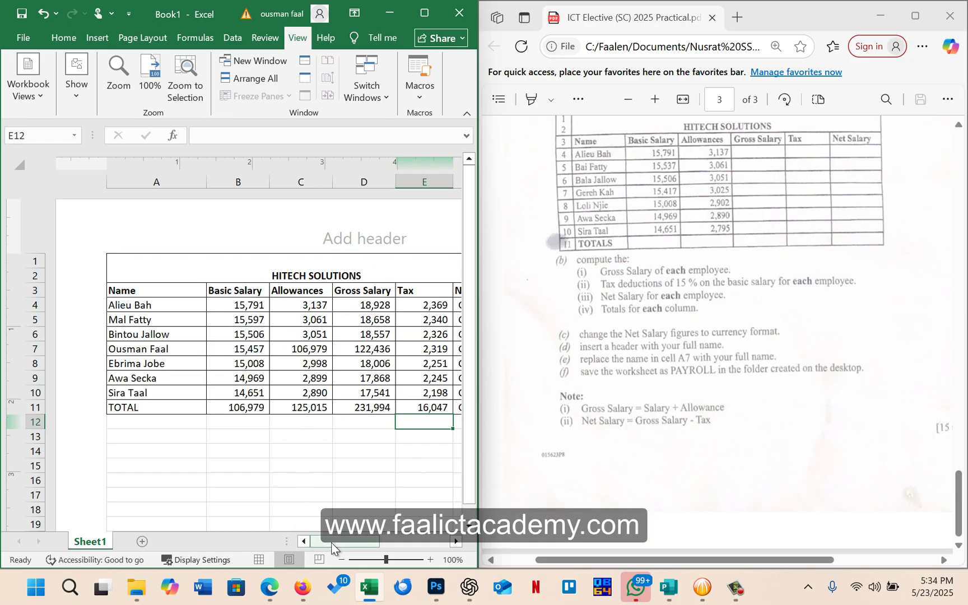
mouse_move(331, 542)
mouse_down()
mouse_move(364, 545)
mouse_move(330, 543)
mouse_up()
scroll(356, 342, down, 15)
scroll(349, 323, up, 5)
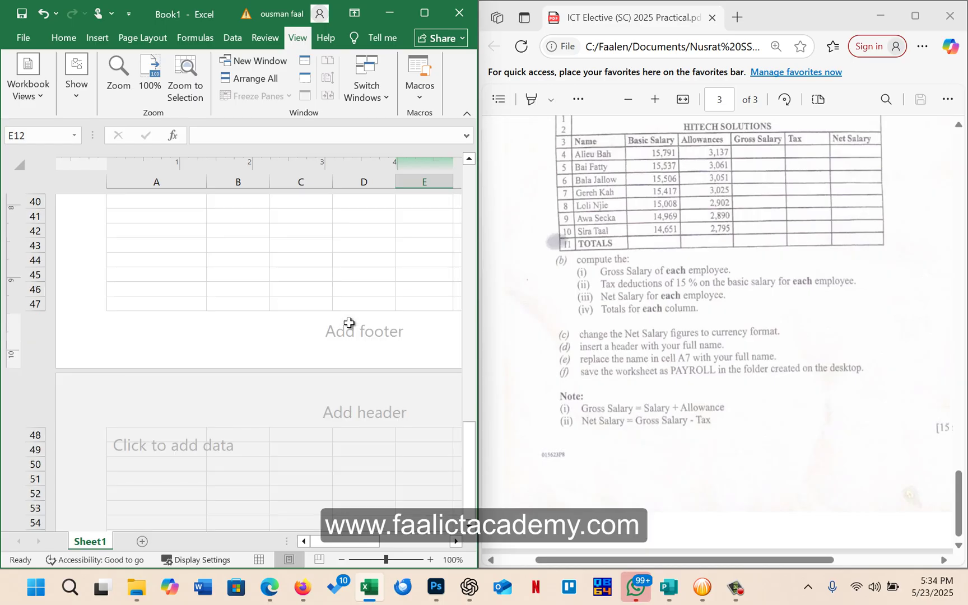
scroll(349, 323, up, 10)
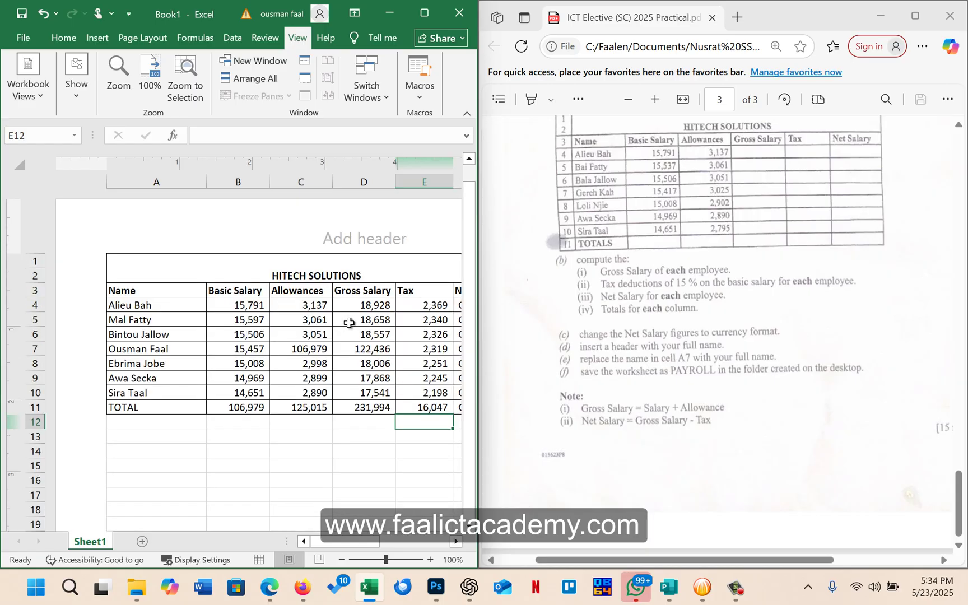
Enter the student's full name in the centre header section, correcting a typo
click(338, 230)
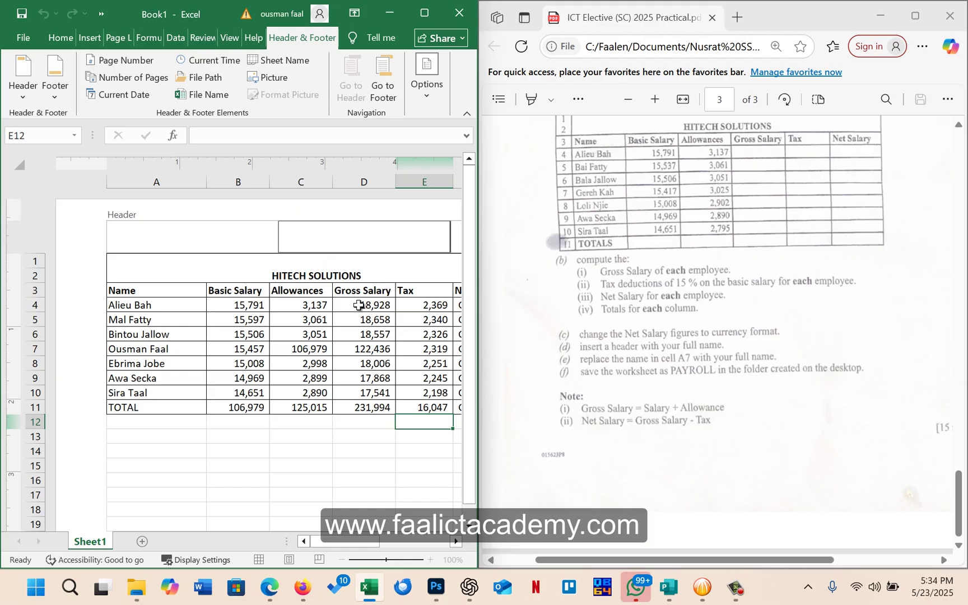
click(383, 361)
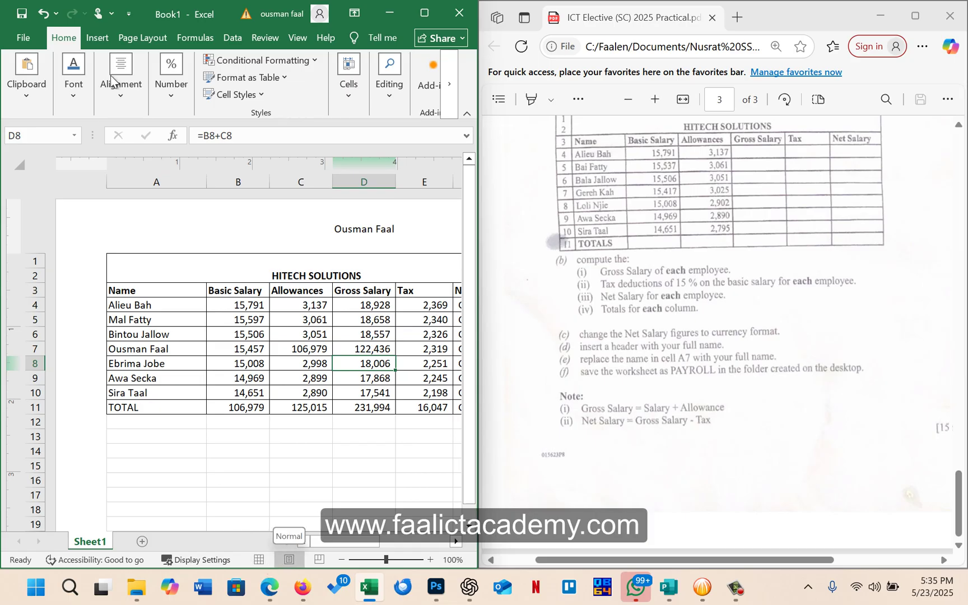
Return the sheet to Normal view
click(297, 37)
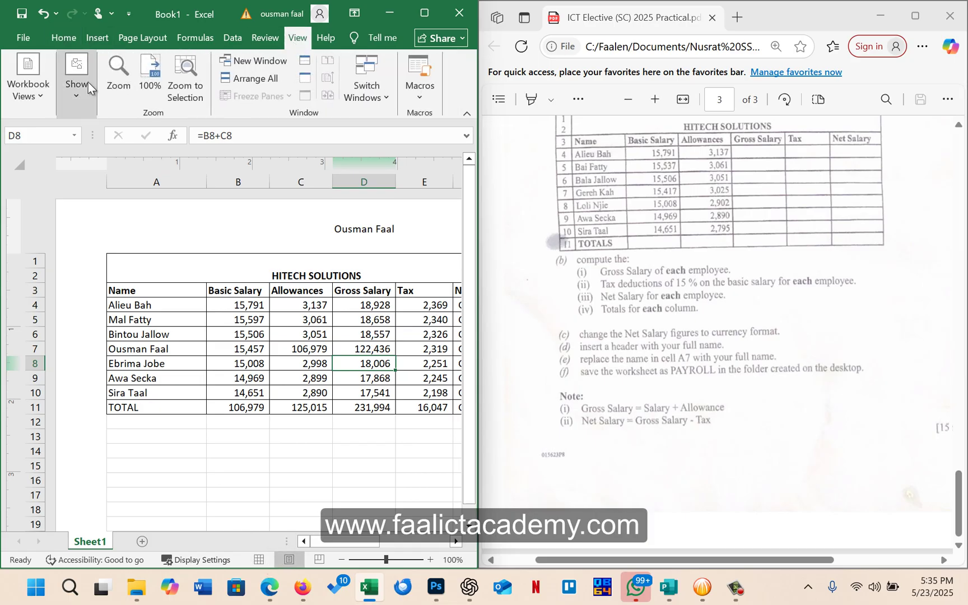
click(44, 90)
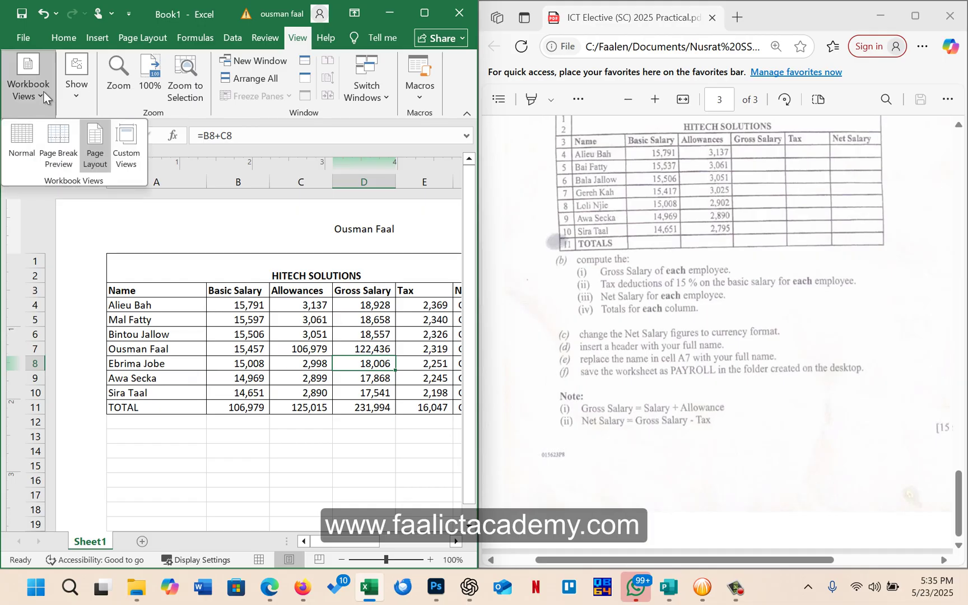
click(22, 139)
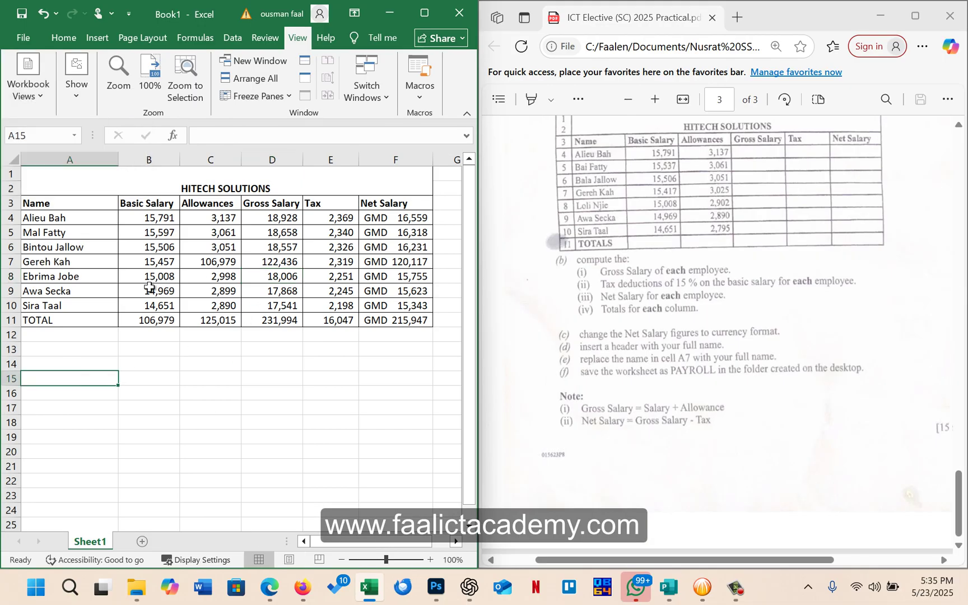
Replace the employee name in cell A7 with the student's full name
click(41, 263)
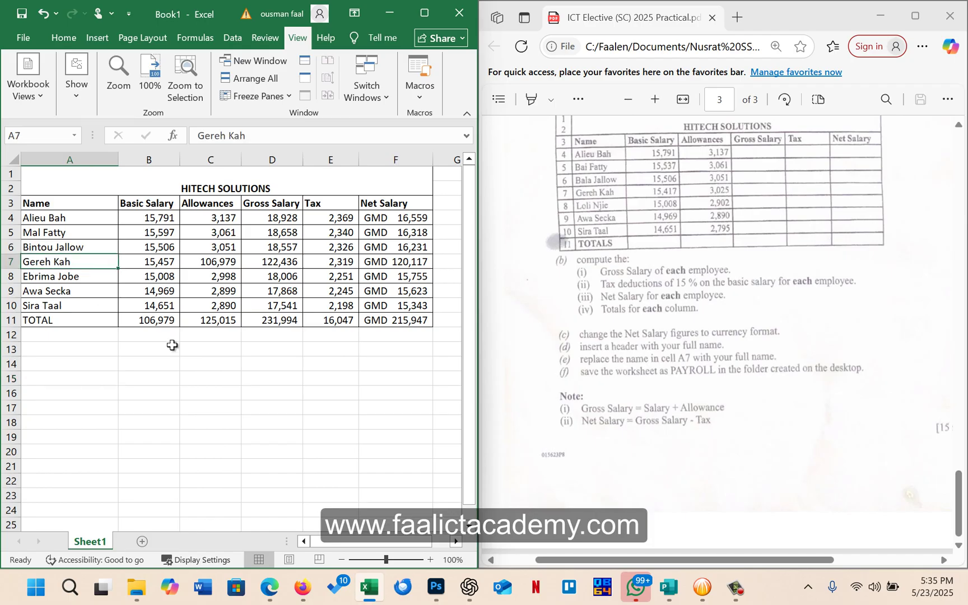
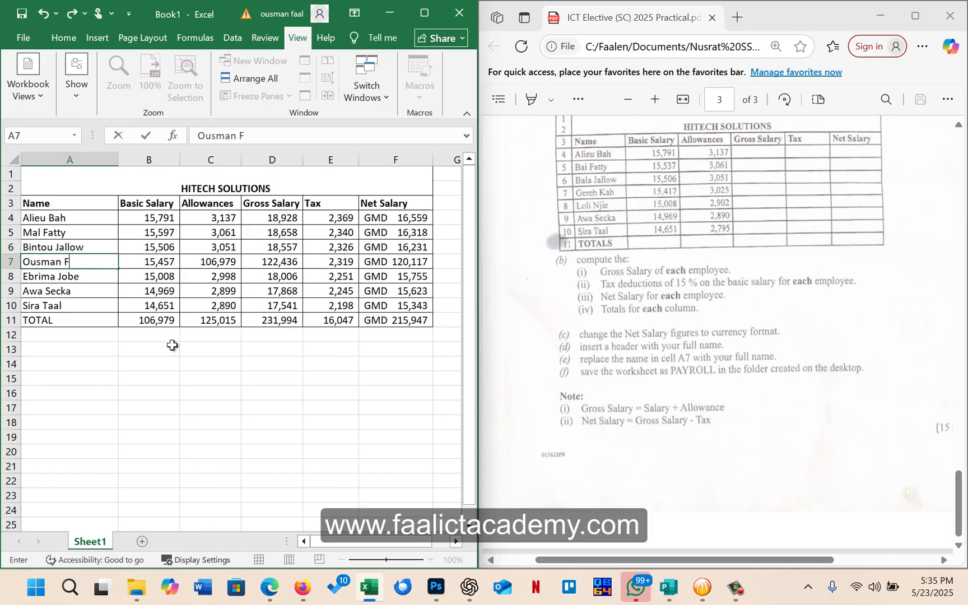
key(Return)
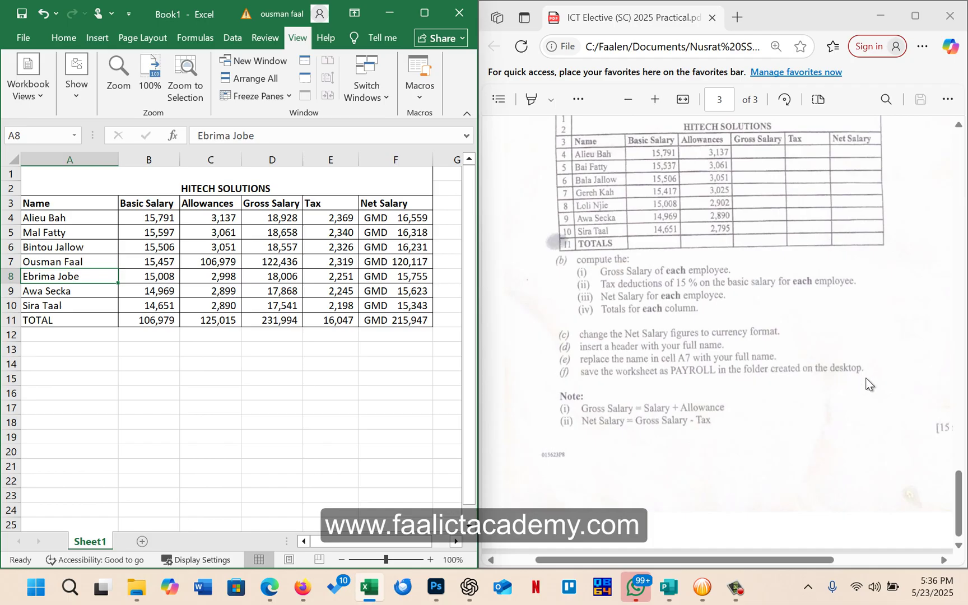
click(350, 368)
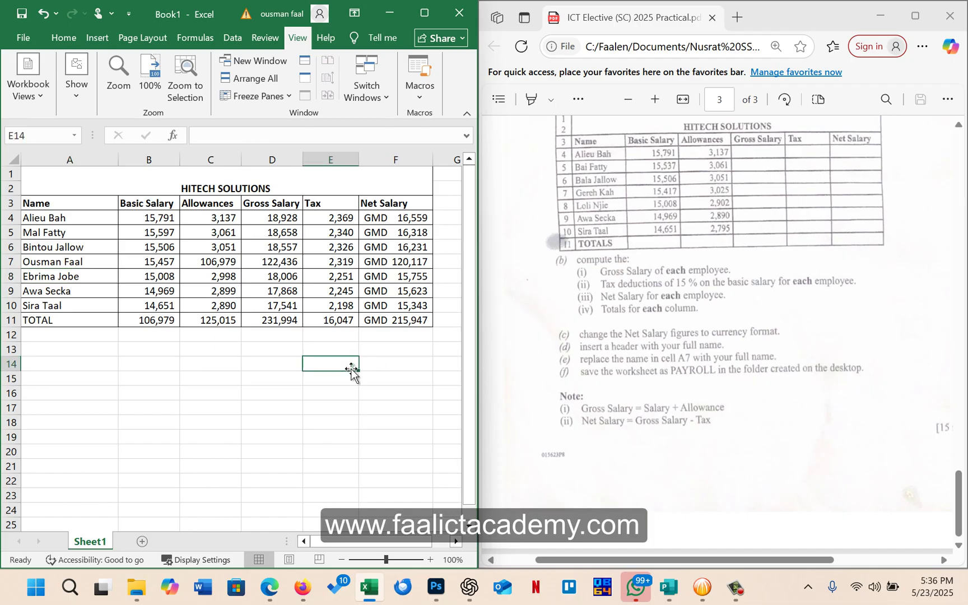
Rename the Sheet1 tab to PAYROLL
double_click(98, 541)
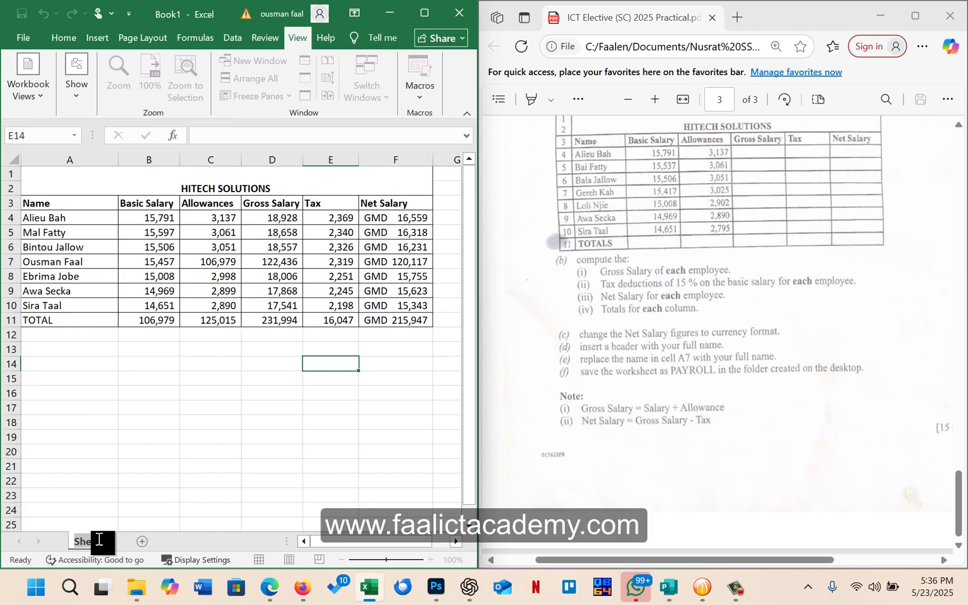
text(PAYROLL)
key(Return)
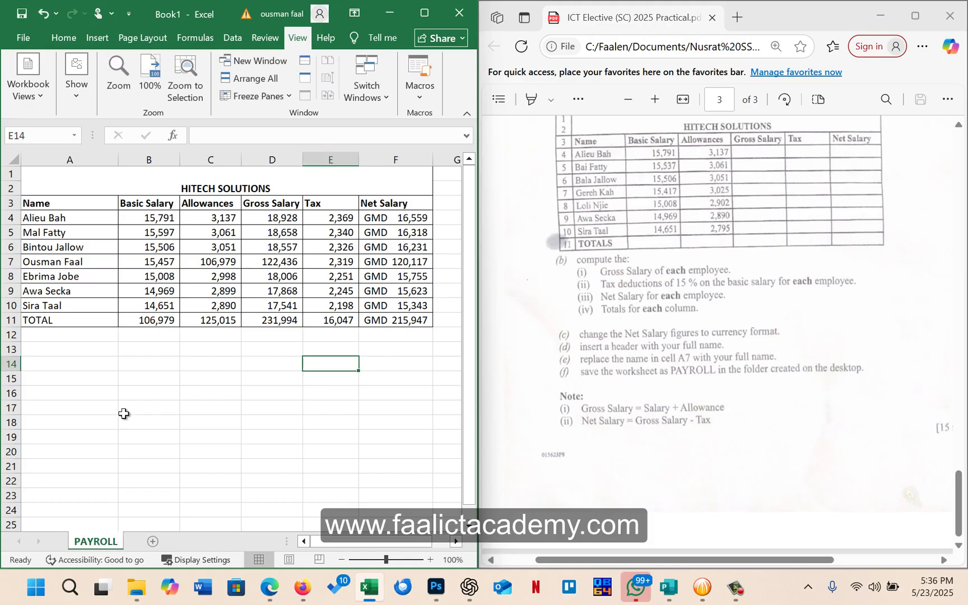
Save the workbook as PAYROLL in the numbered exam folder on the Desktop
click(23, 37)
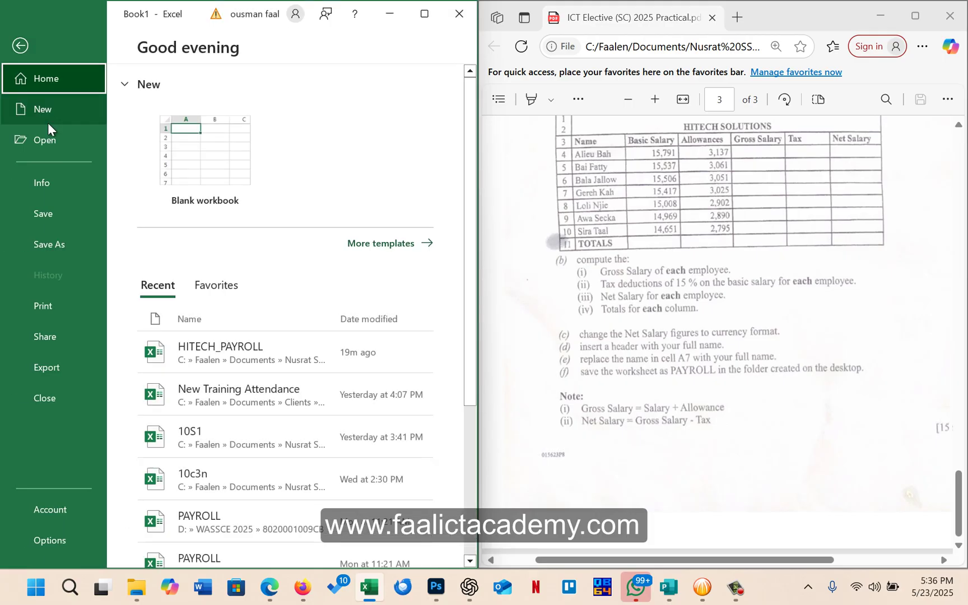
click(61, 248)
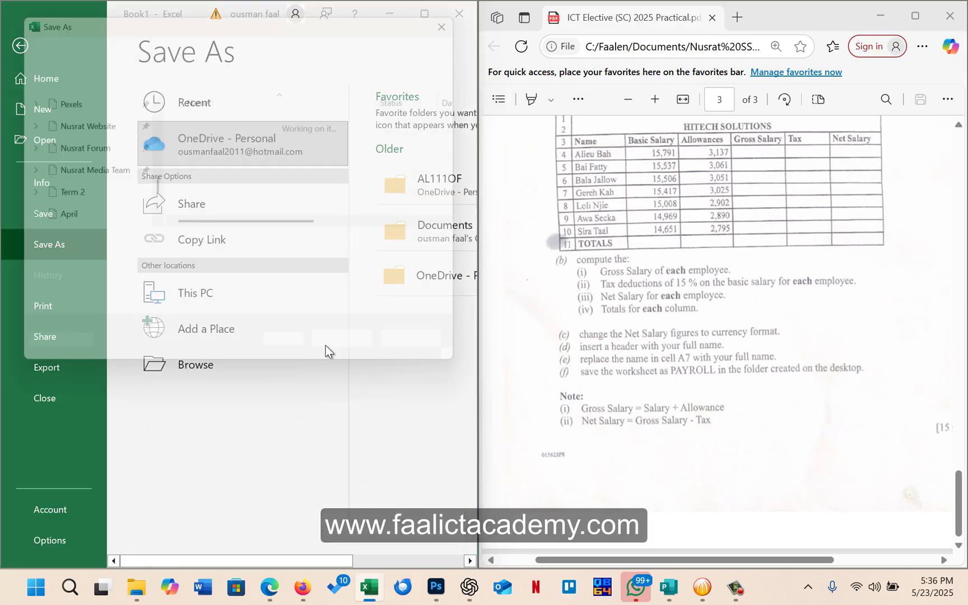
text(P)
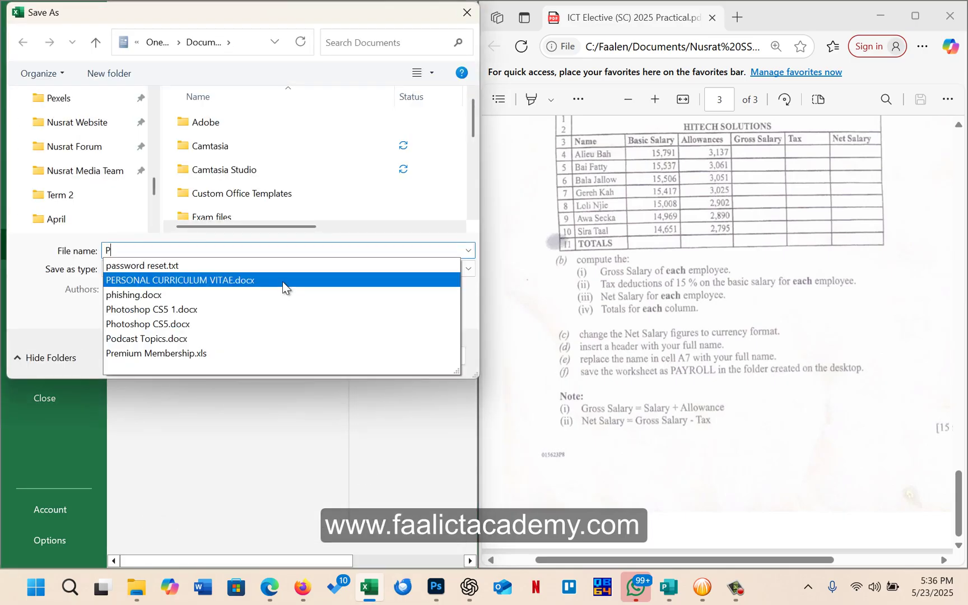
text(AYROLL)
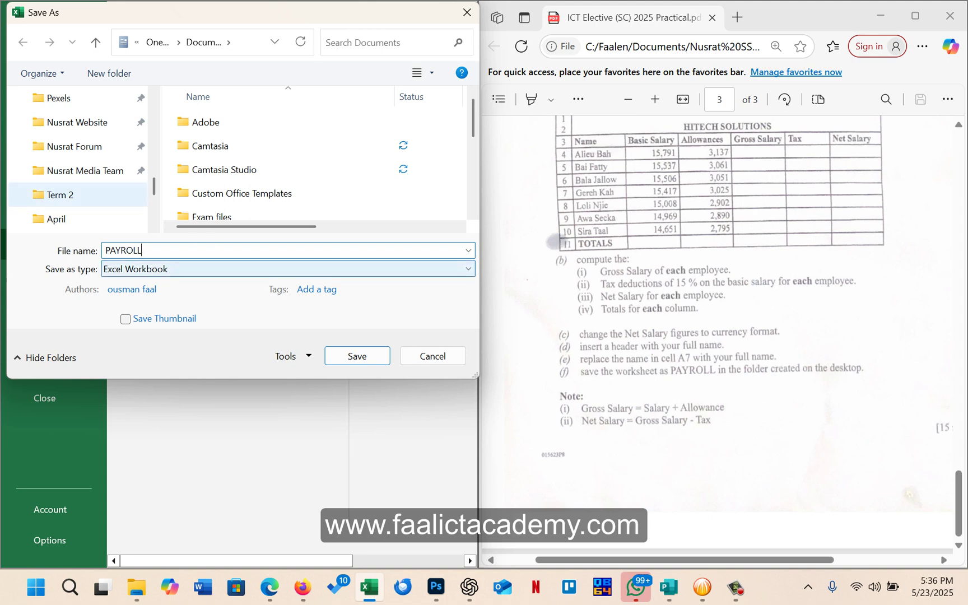
scroll(128, 160, up, 5)
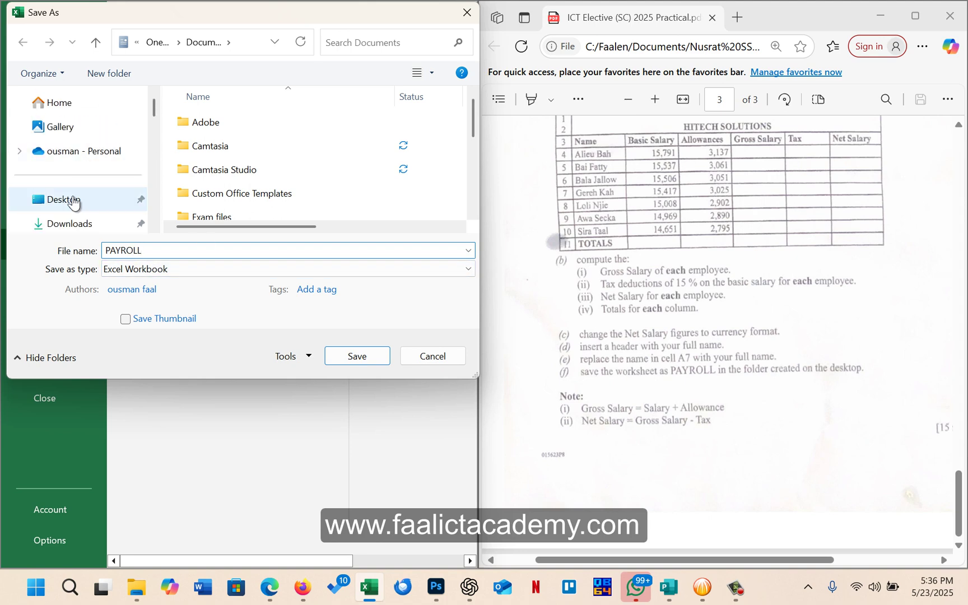
click(63, 205)
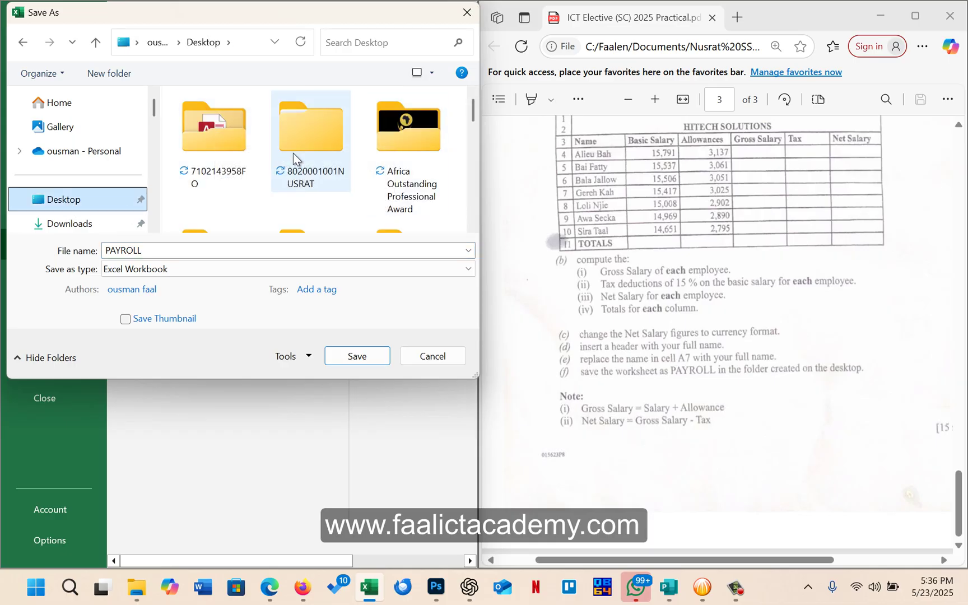
double_click(197, 136)
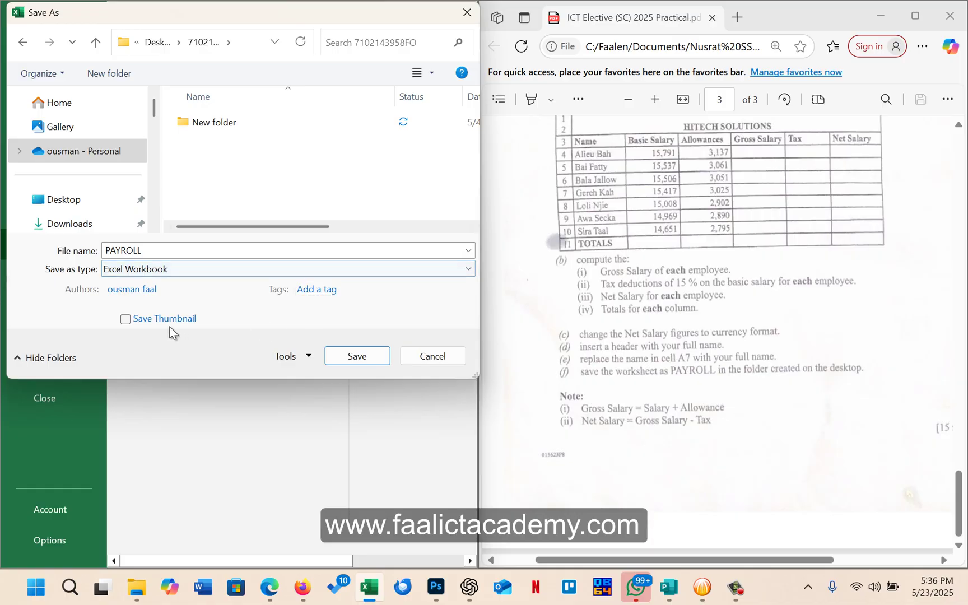
click(361, 359)
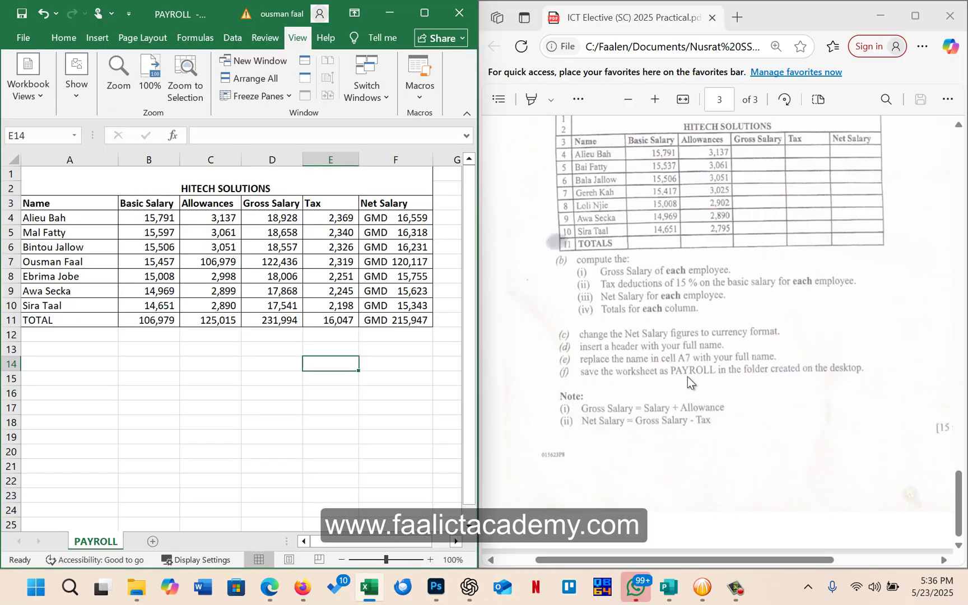
scroll(663, 348, up, 3)
scroll(663, 351, down, 2)
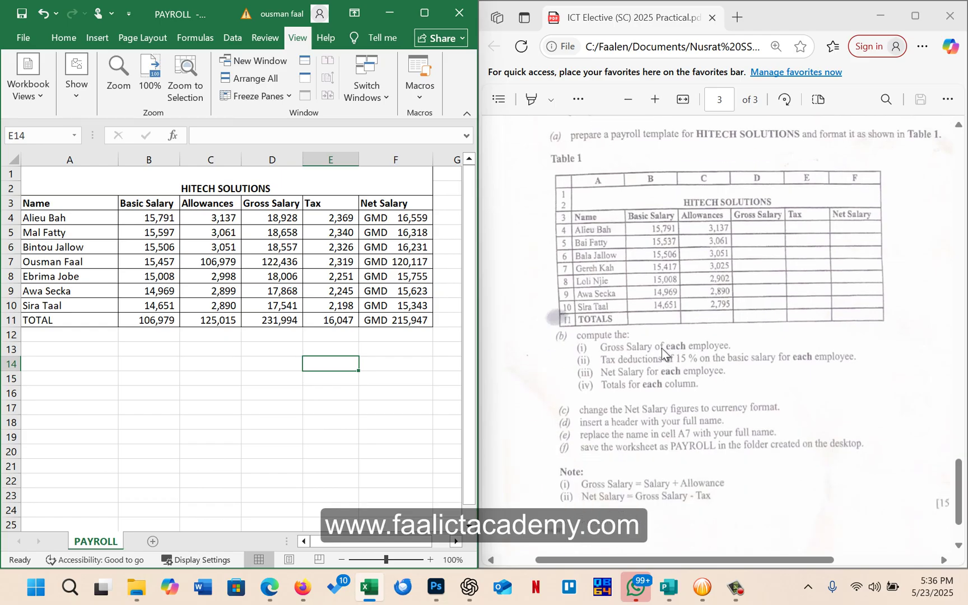
click(275, 335)
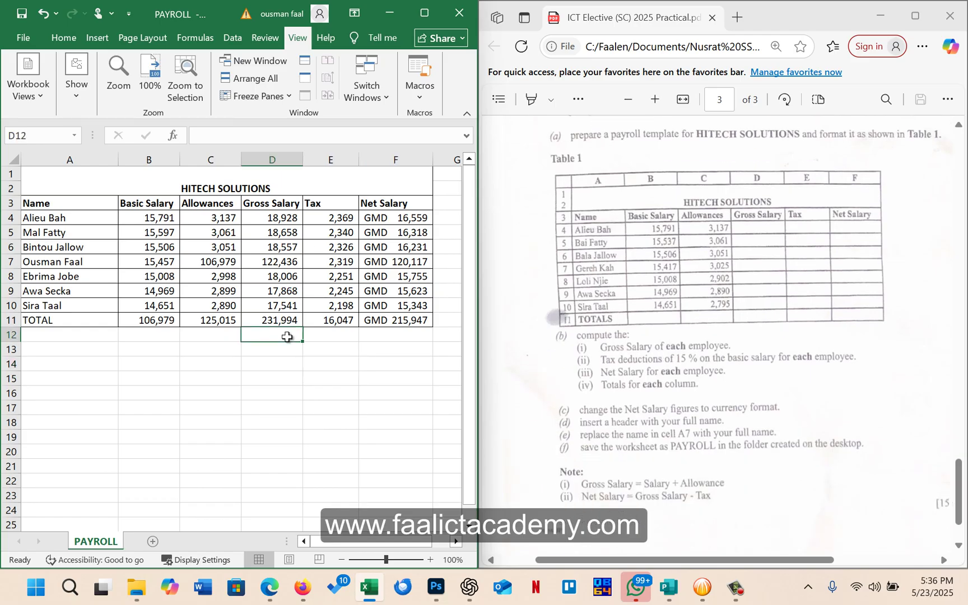